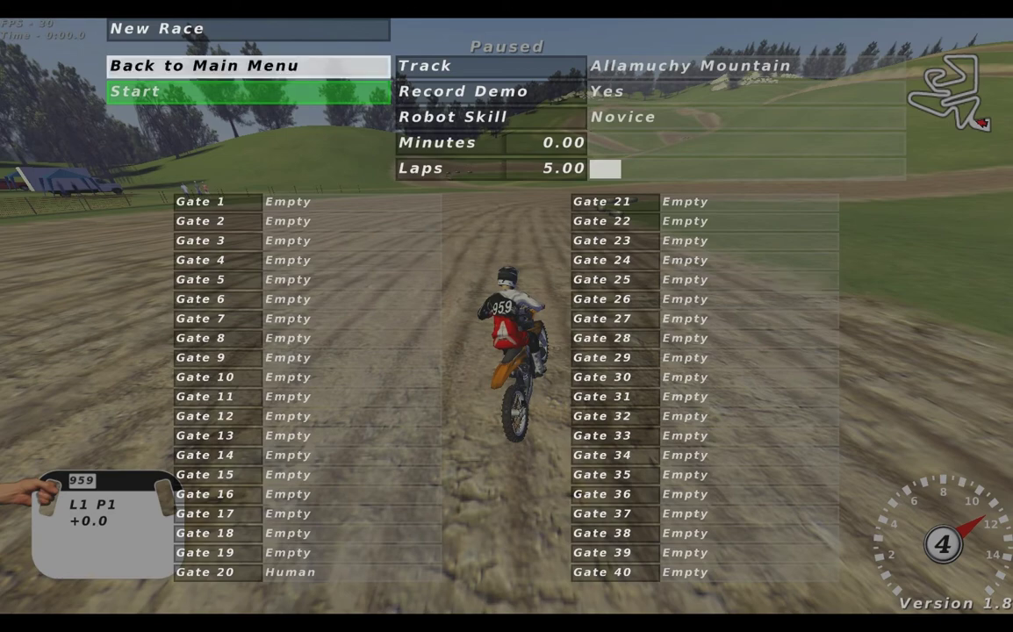
# Start a new 5-lap race on Allamuchy Mountain with Record Demo set to Yes.
pyautogui.click(247, 66)
pyautogui.click(248, 118)
pyautogui.press('Escape')
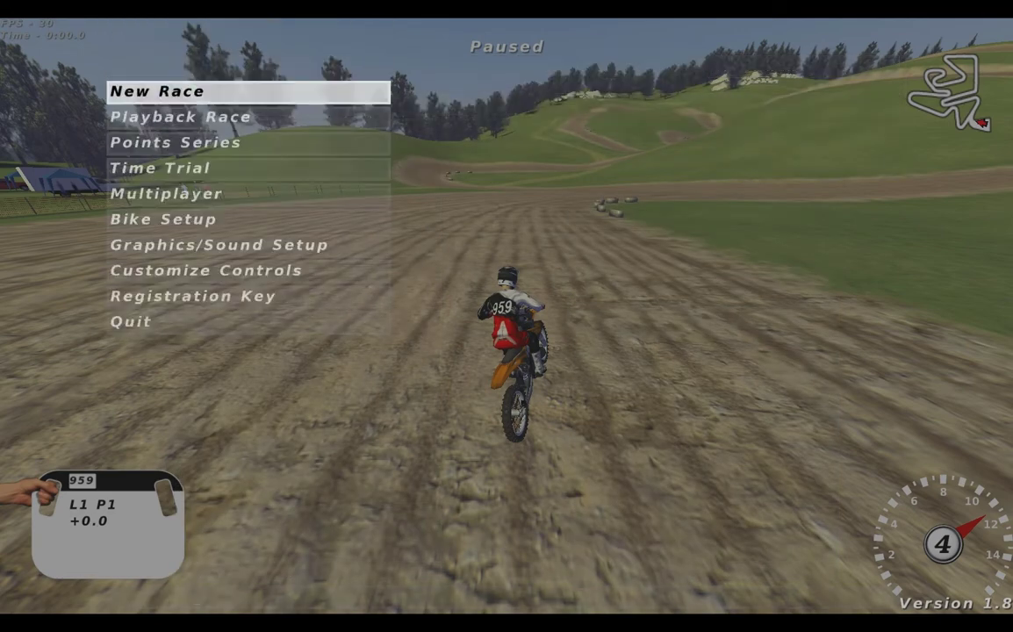
pyautogui.press('Return')
pyautogui.press('Down')
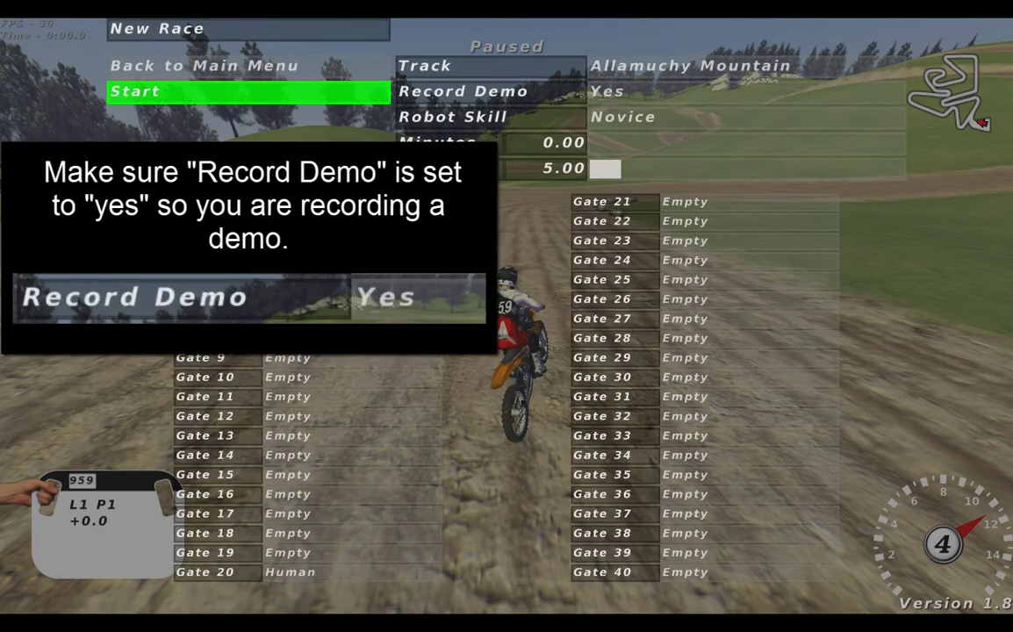
pyautogui.press('Return')
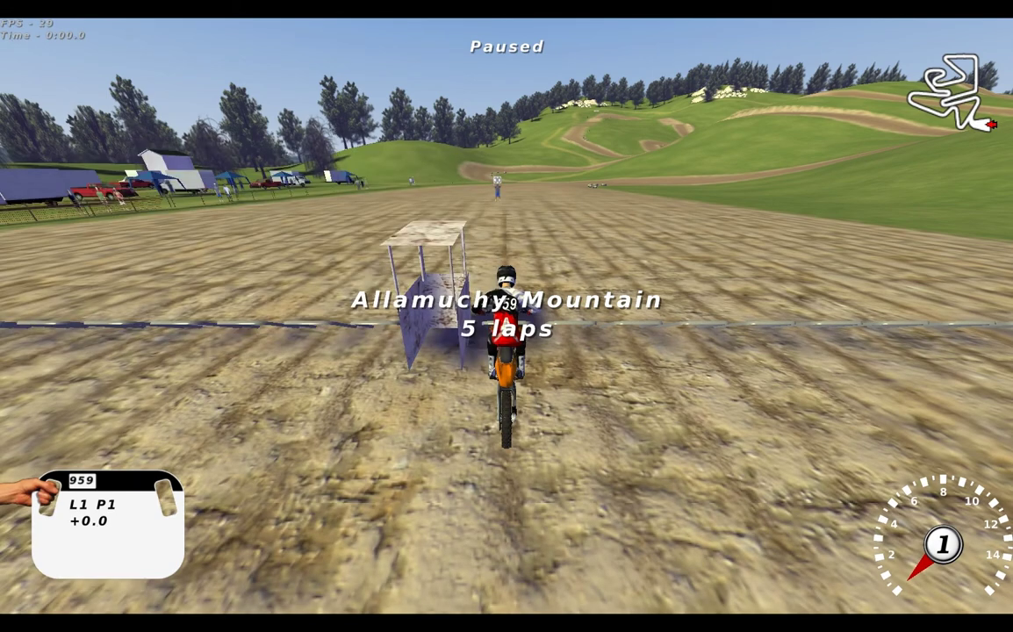
# Unpause the race and ride the bike from the start gate out along the track to record a demo.
pyautogui.press('p')
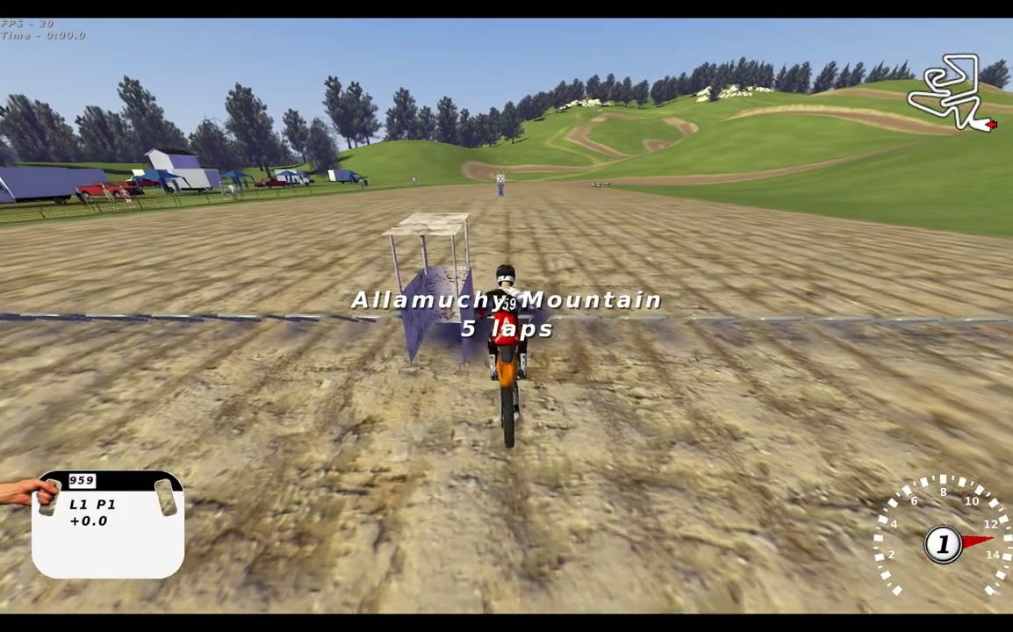
pyautogui.press('Up')
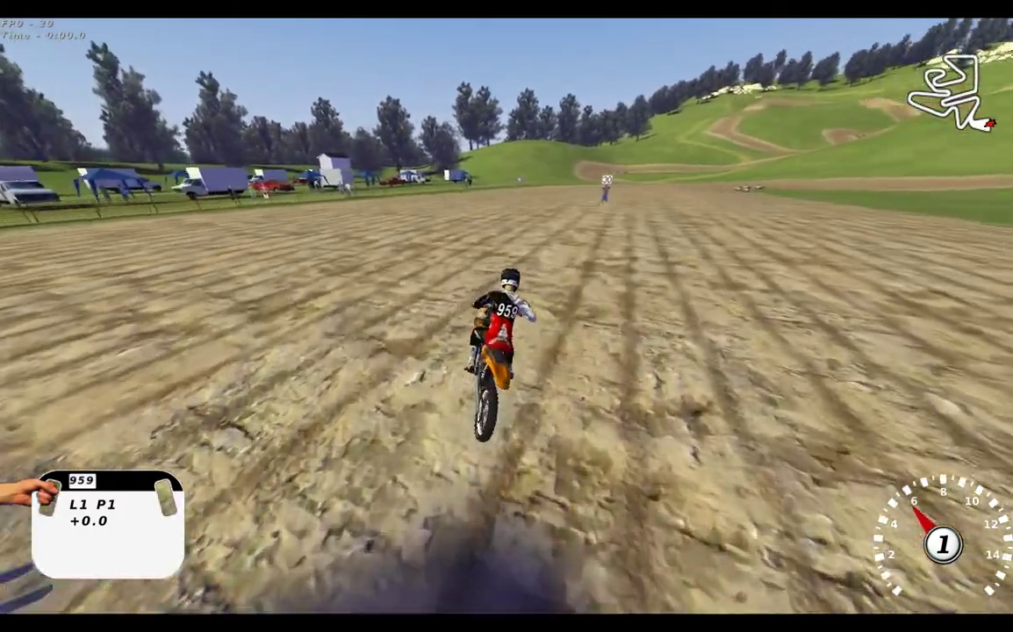
pyautogui.press('Right')
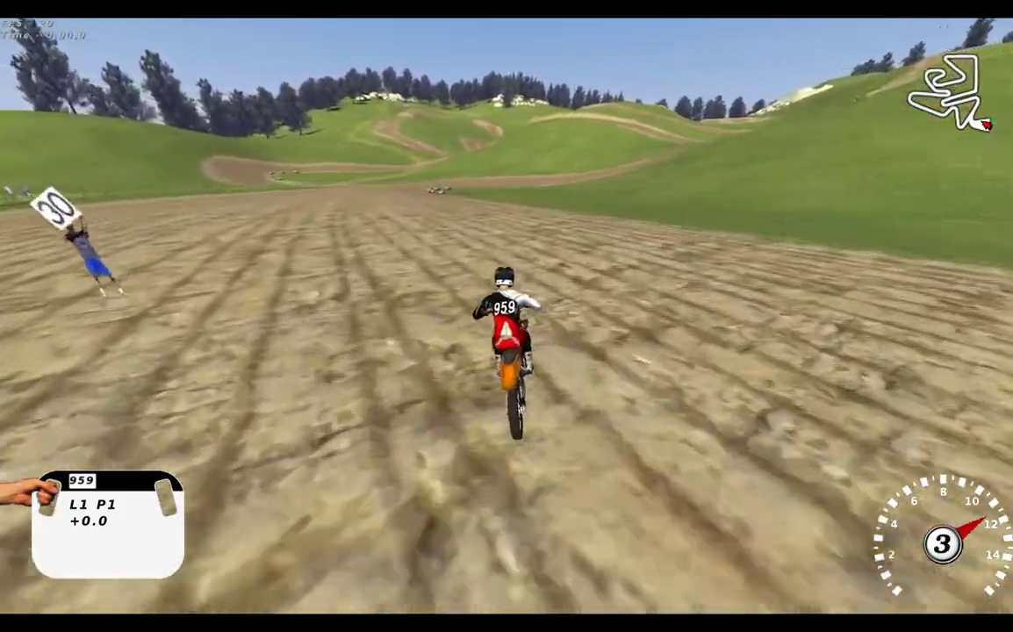
pyautogui.press('Left')
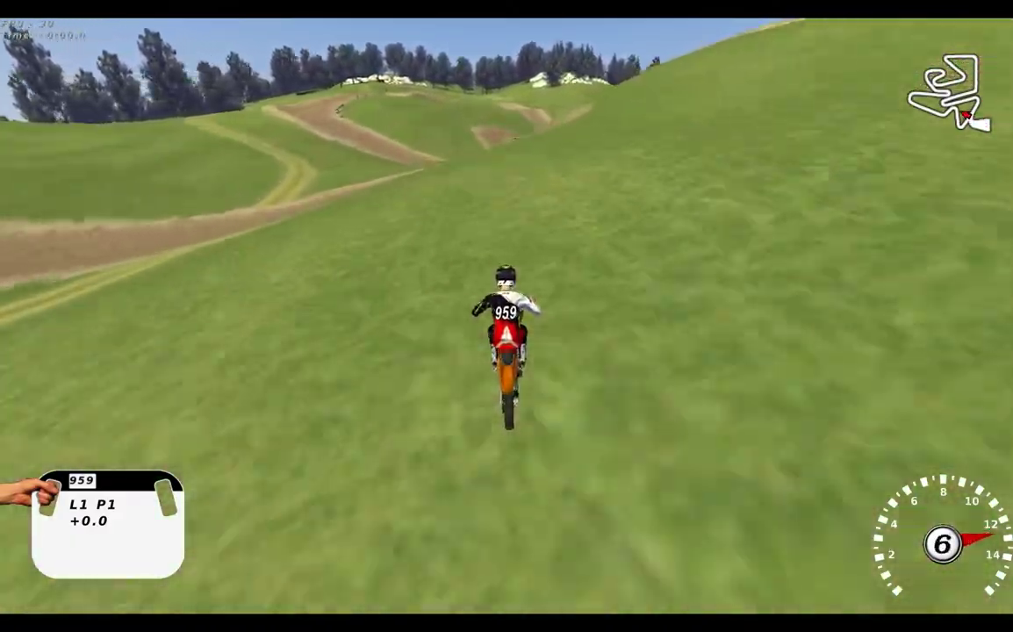
pyautogui.press('Left')
pyautogui.press('Right')
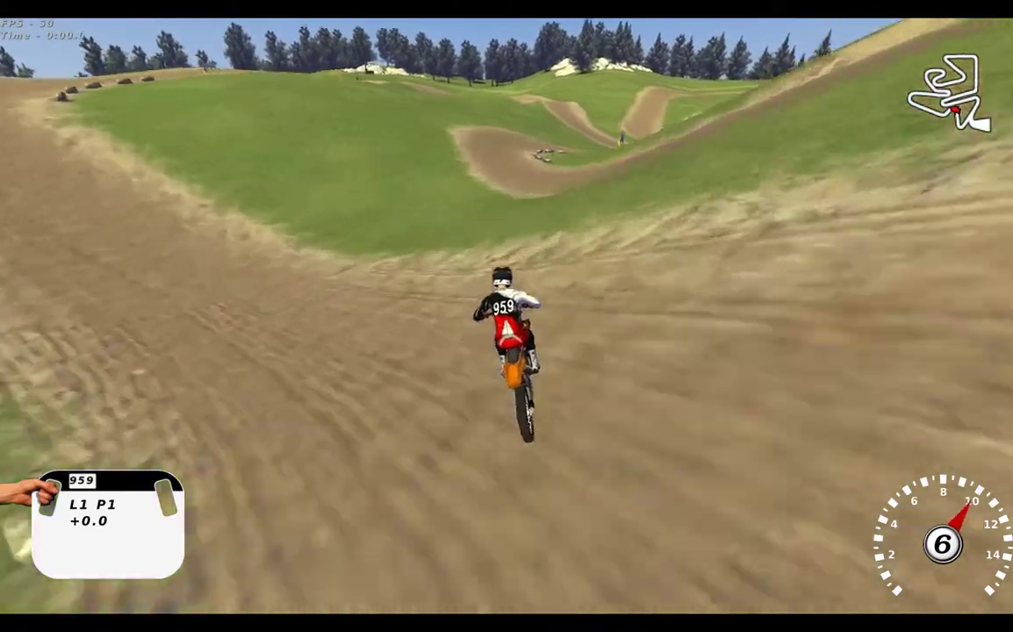
pyautogui.press('Right')
pyautogui.press('Right')
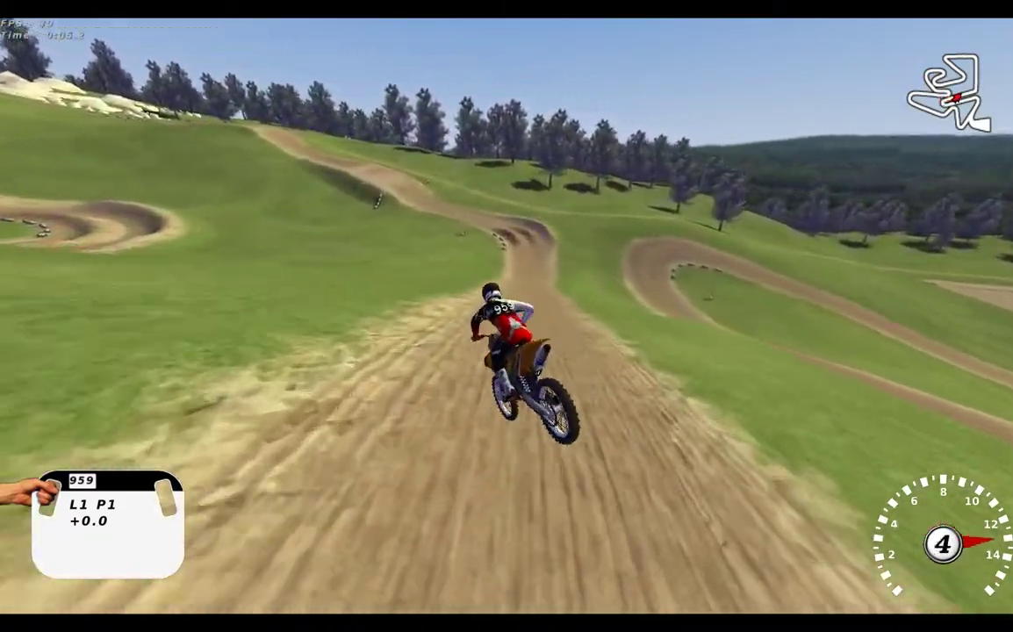
pyautogui.press('Left')
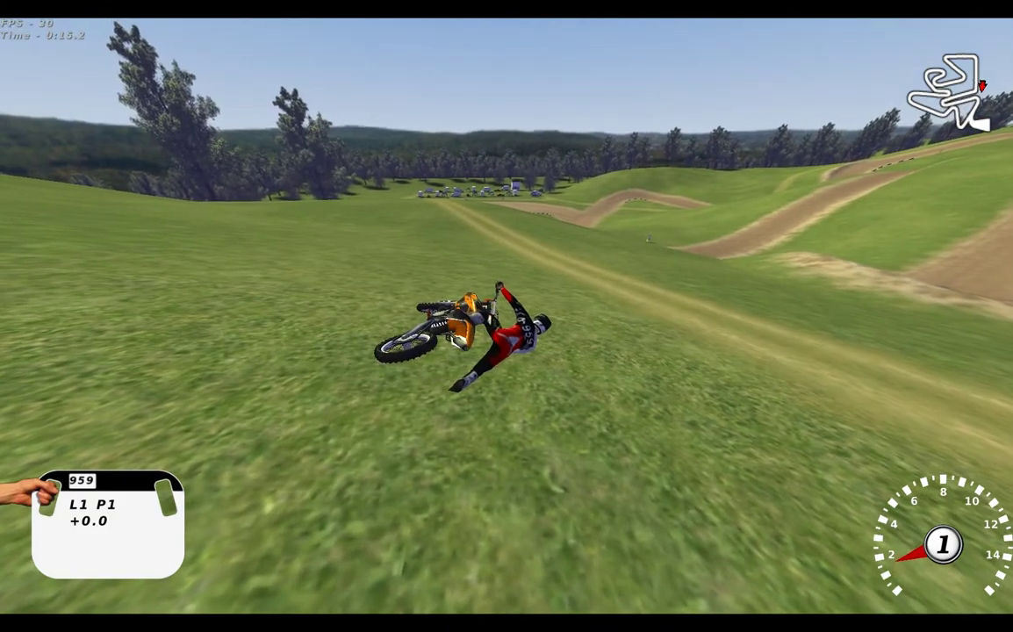
pyautogui.press('Escape')
pyautogui.press('Return')
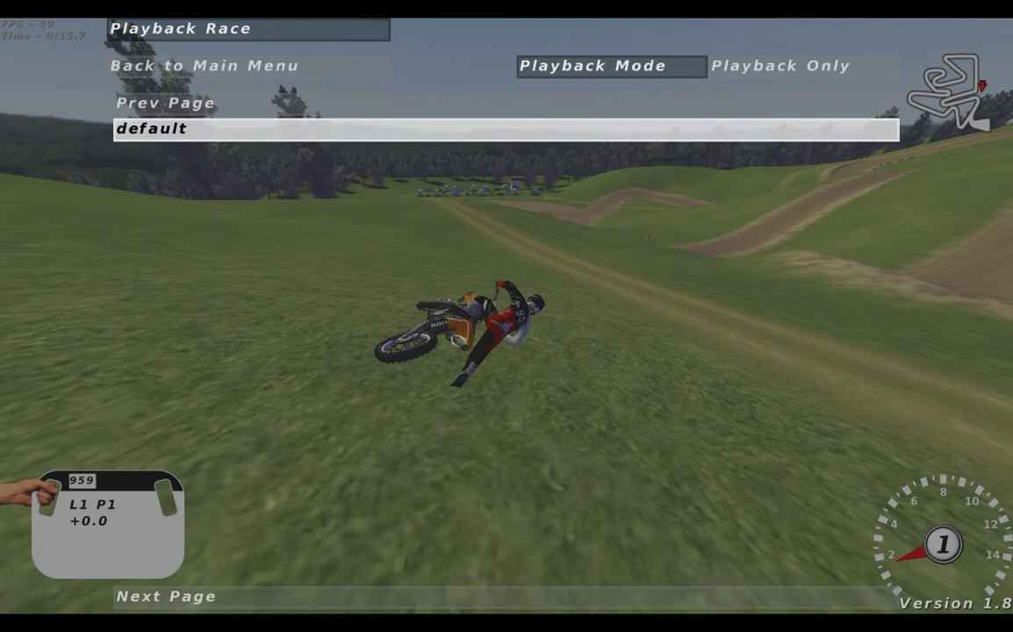
pyautogui.press('Up')
pyautogui.press('Up')
pyautogui.press('Return')
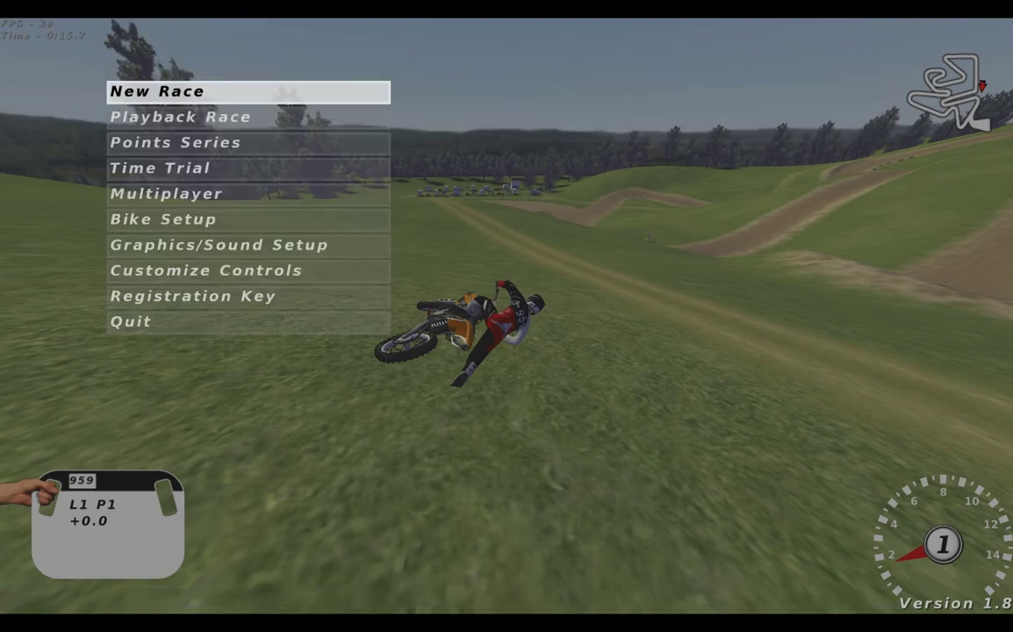
pyautogui.press('Return')
pyautogui.press('Return')
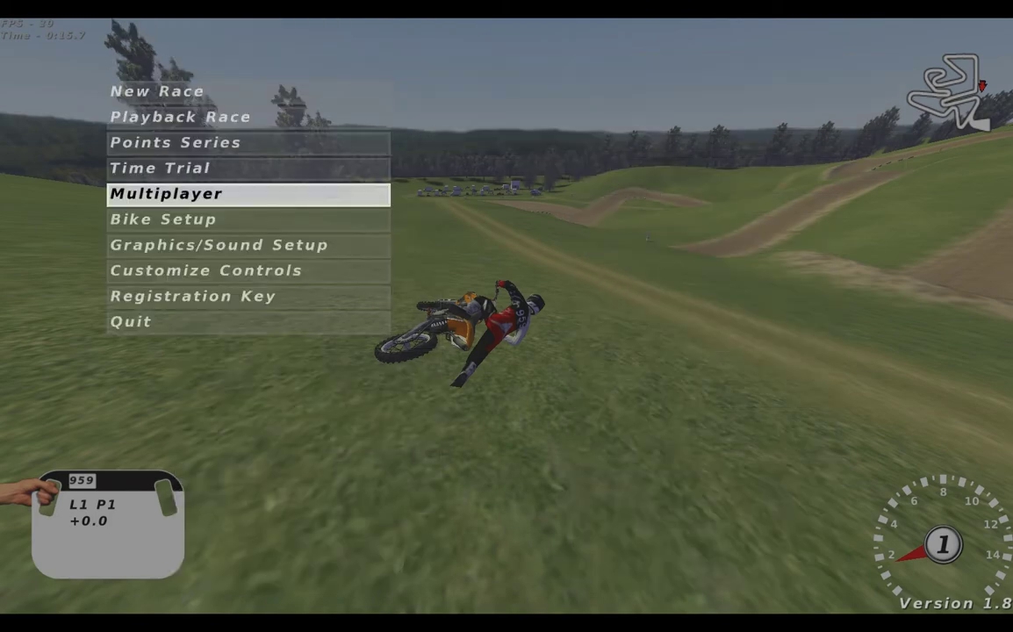
pyautogui.press('Up')
pyautogui.press('Return')
pyautogui.press('Down')
pyautogui.press('Down')
pyautogui.press('Down')
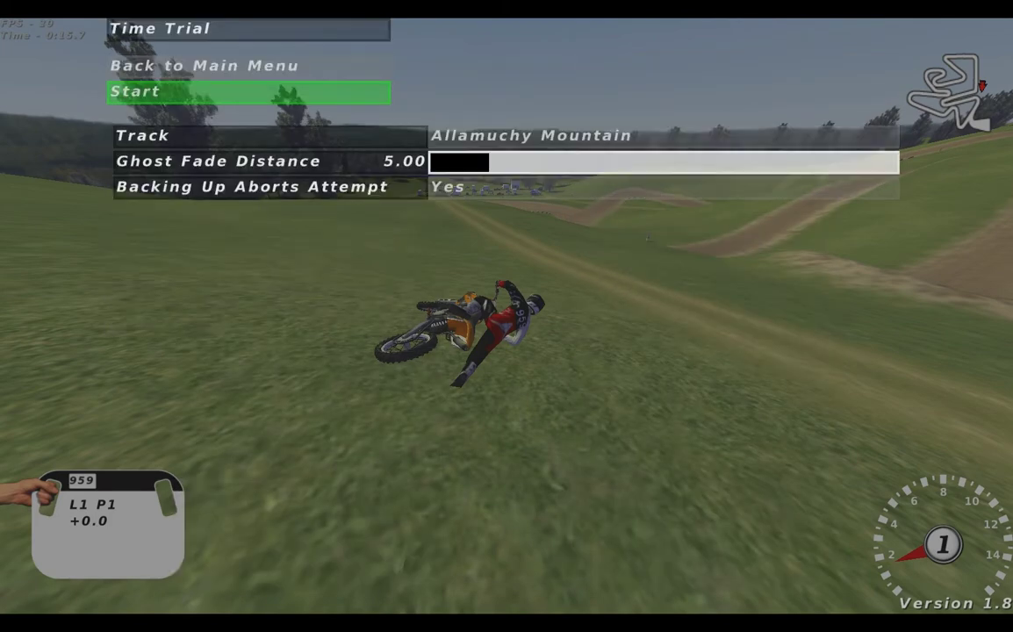
pyautogui.press('Up')
pyautogui.press('Up')
pyautogui.press('Up')
pyautogui.press('Return')
pyautogui.press('Up')
pyautogui.press('Up')
pyautogui.press('Up')
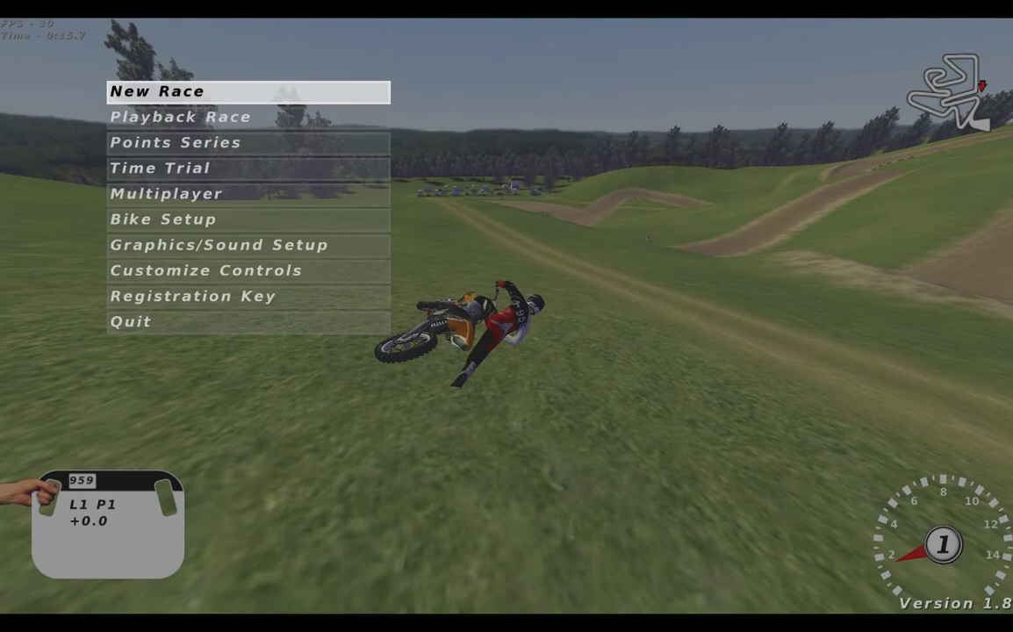
pyautogui.press('Return')
pyautogui.press('Up')
pyautogui.press('Return')
# Play back the default race demo in Playback Only mode and pause it at about 0:11.9.
pyautogui.press('Down')
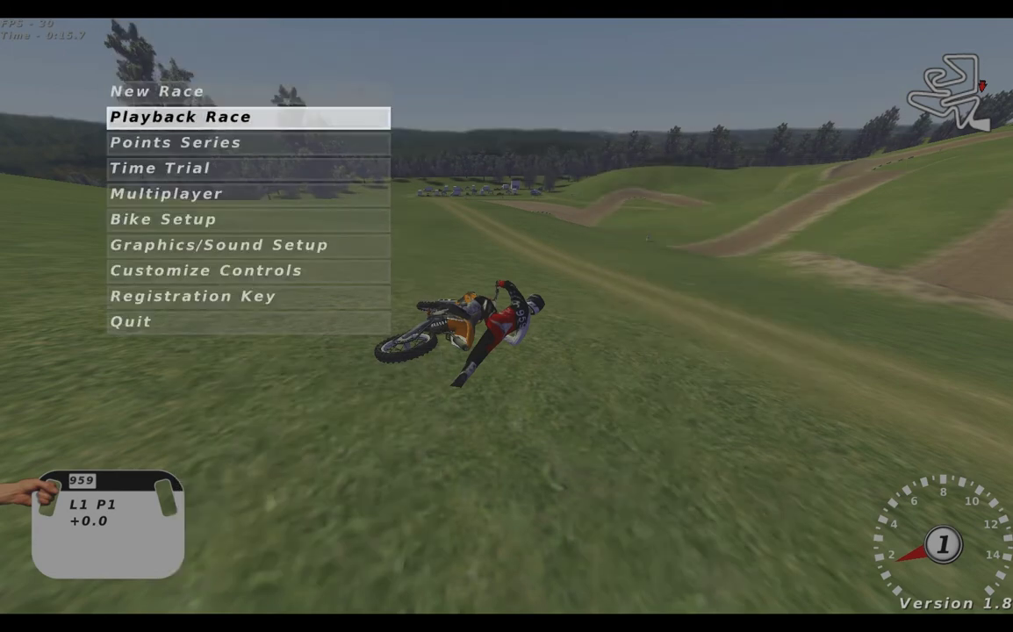
pyautogui.press('Return')
pyautogui.press('Down')
pyautogui.press('Down')
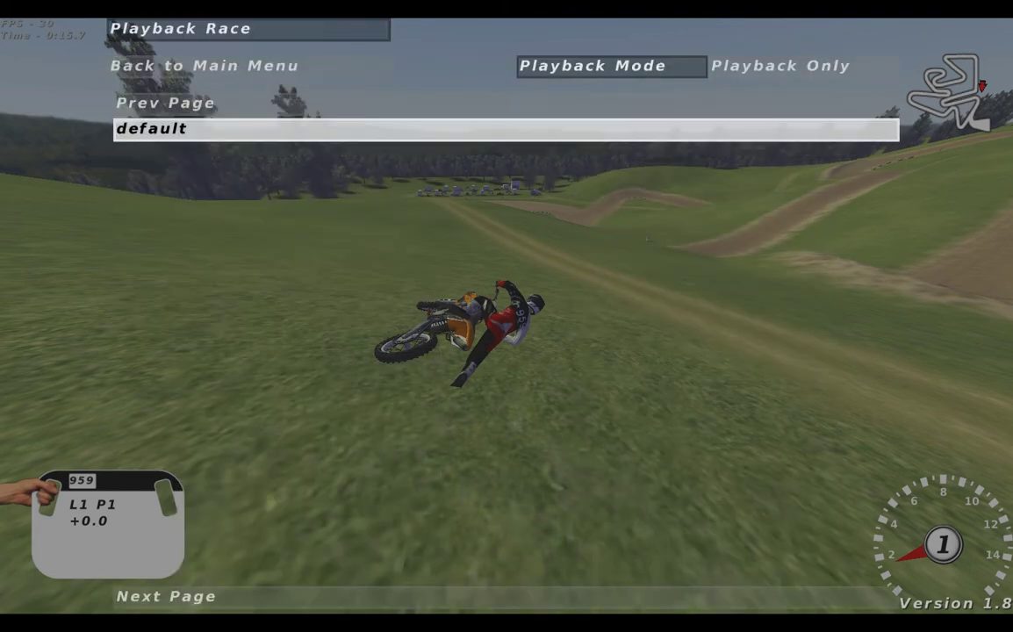
pyautogui.press('Return')
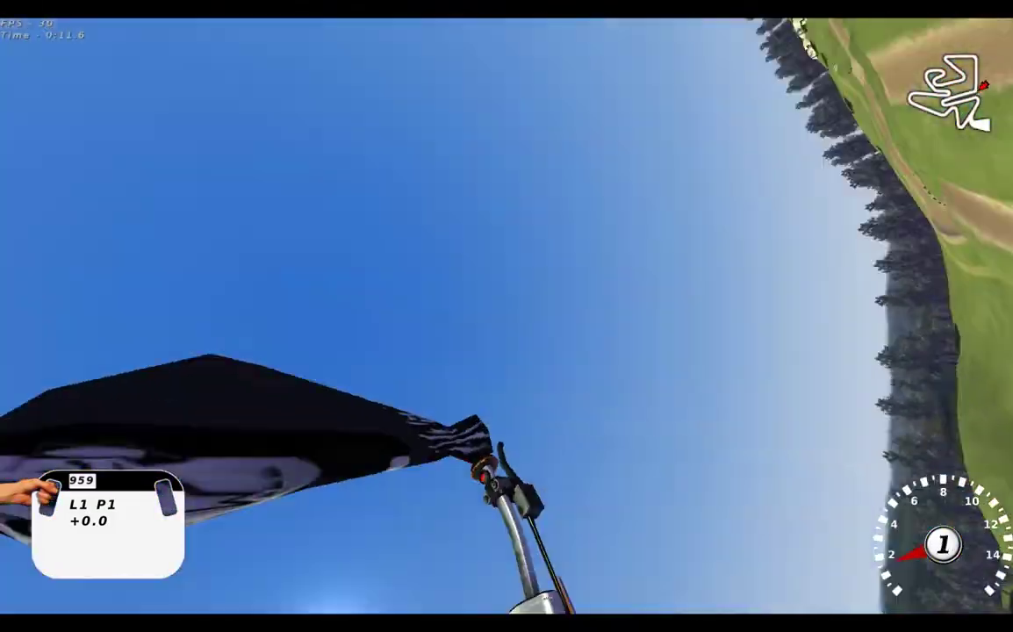
pyautogui.press('p')
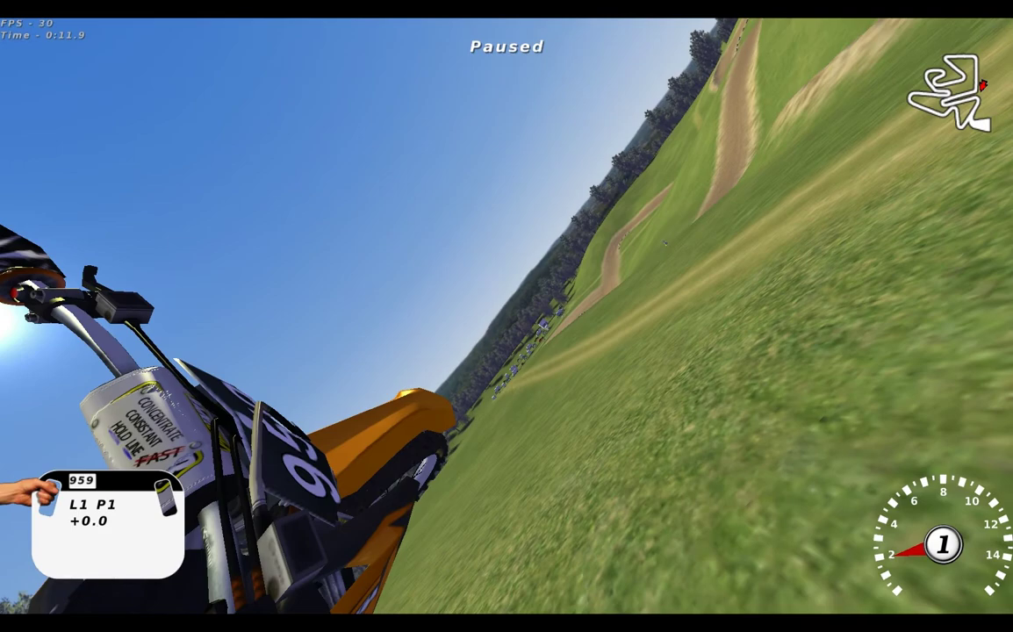
# Examine the control bindings for Step, Rewind and Skip in the control customization.
pyautogui.press('Escape')
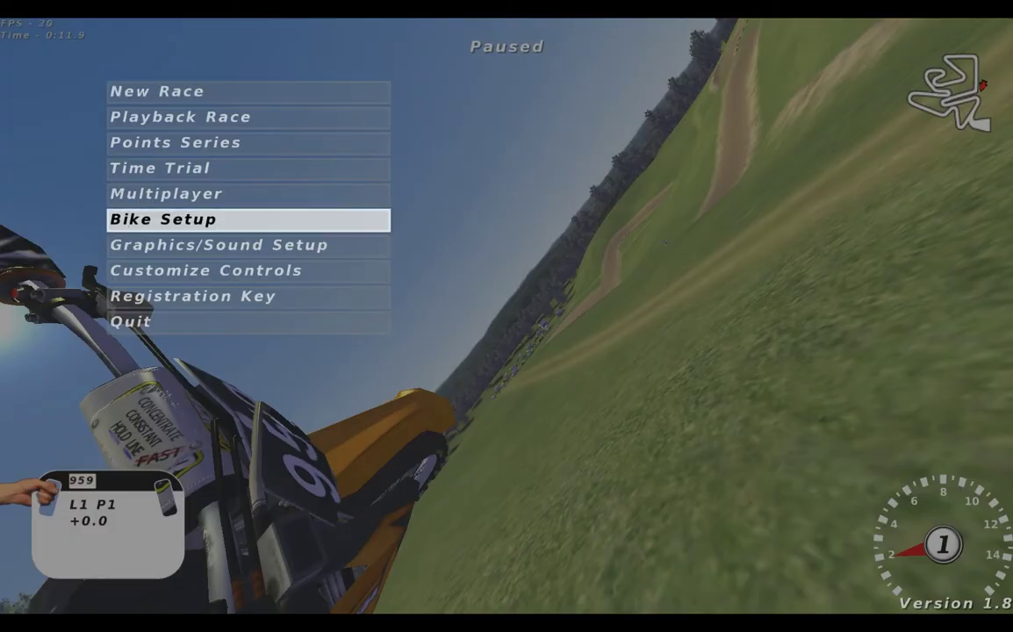
pyautogui.click(248, 270)
pyautogui.press('Down')
pyautogui.press('Down')
pyautogui.press('Down')
pyautogui.press('Down')
pyautogui.press('Down')
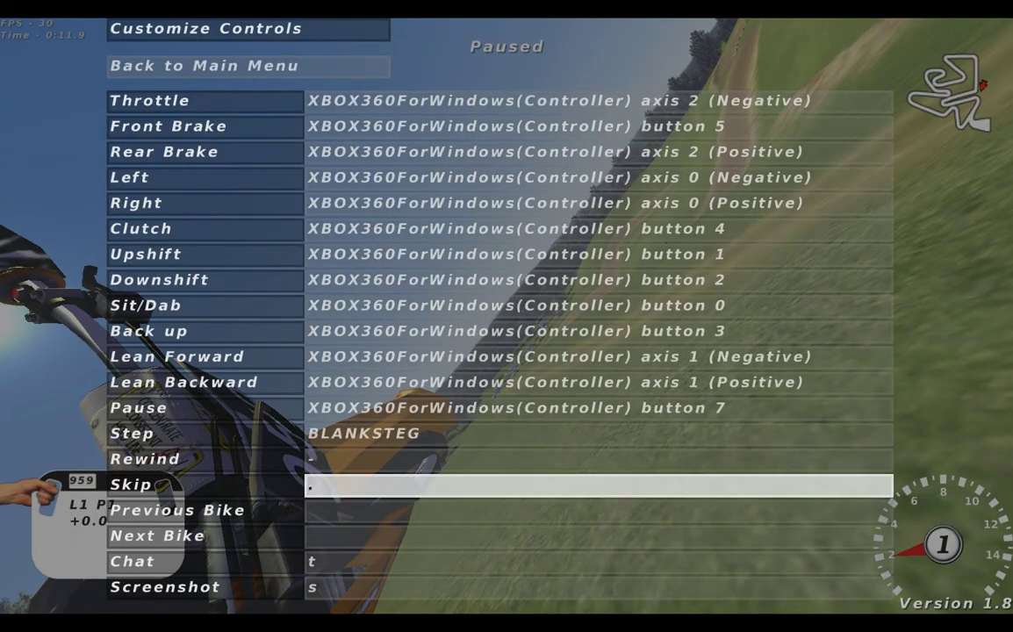
pyautogui.press('Up')
pyautogui.press('Up')
pyautogui.press('Up')
pyautogui.press('Up')
pyautogui.press('Up')
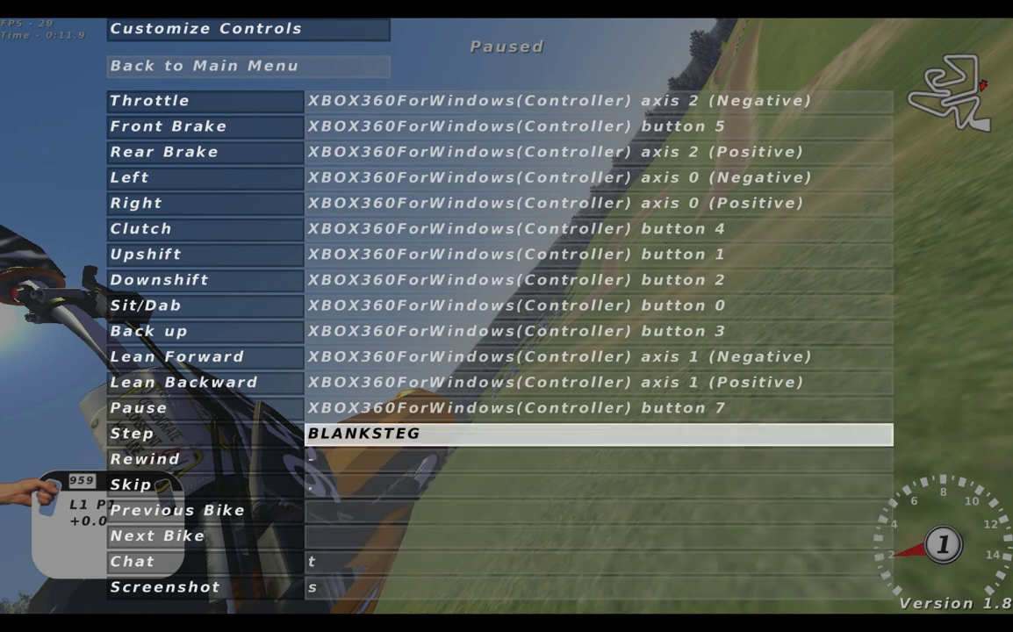
pyautogui.press('Down')
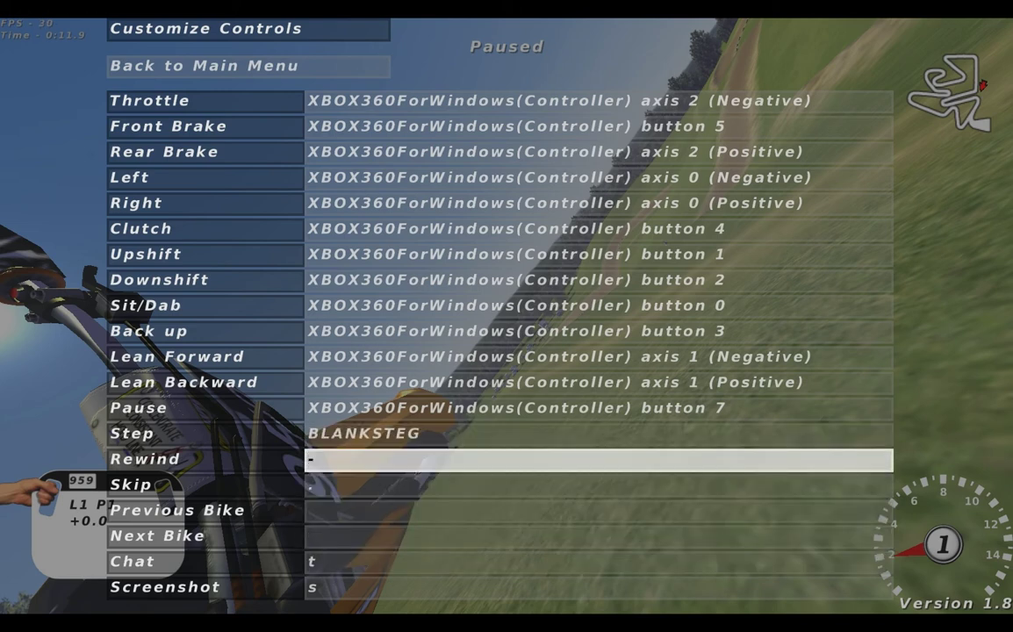
pyautogui.press('Down')
pyautogui.press('Up')
pyautogui.press('Up')
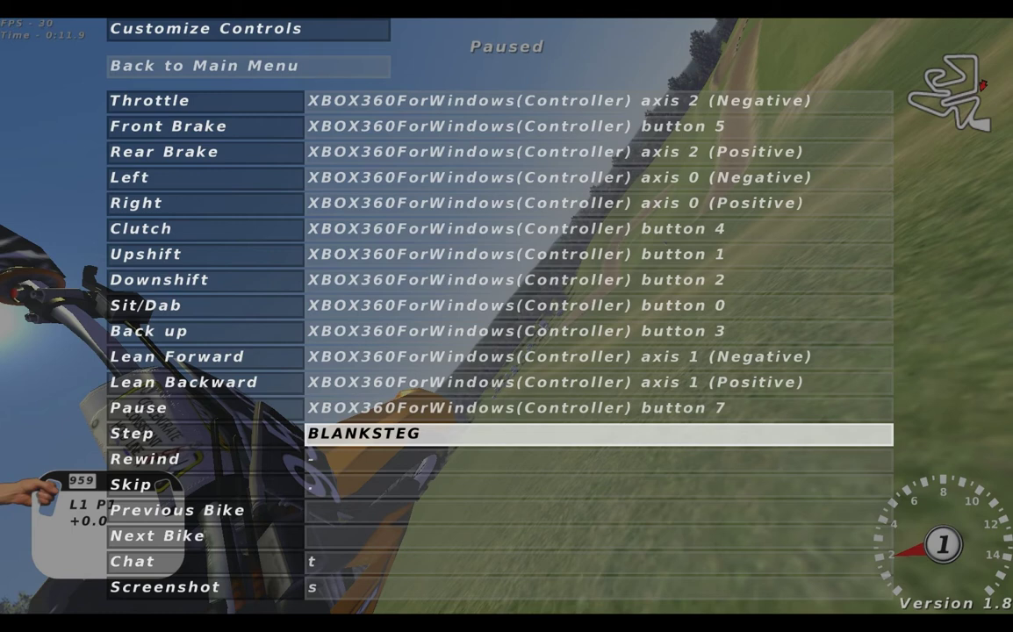
pyautogui.press('Down')
pyautogui.press('Down')
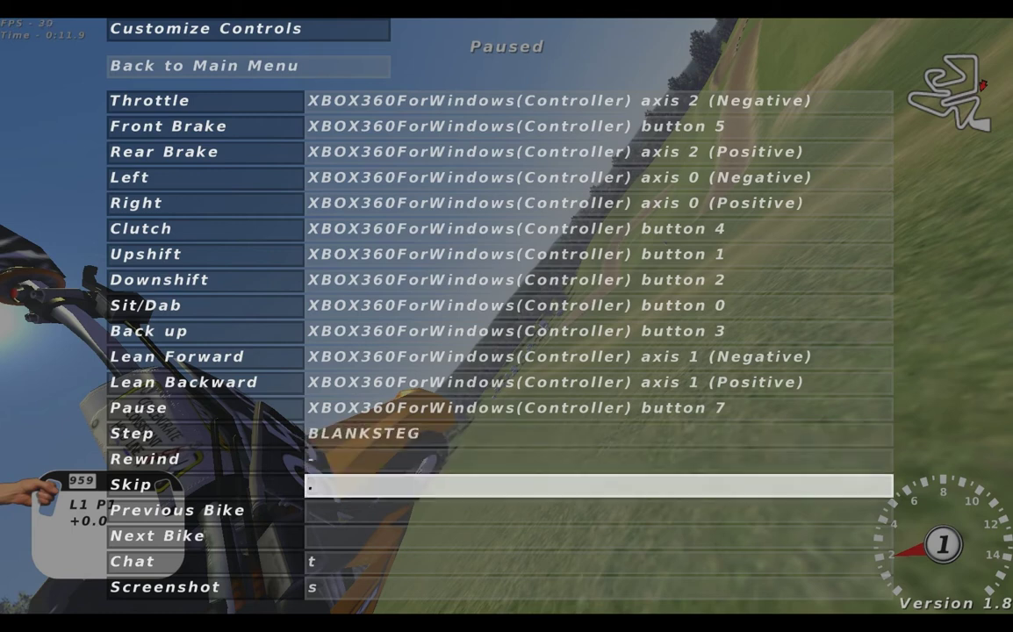
pyautogui.press('Up')
pyautogui.press('Down')
pyautogui.press('Down')
pyautogui.press('Up')
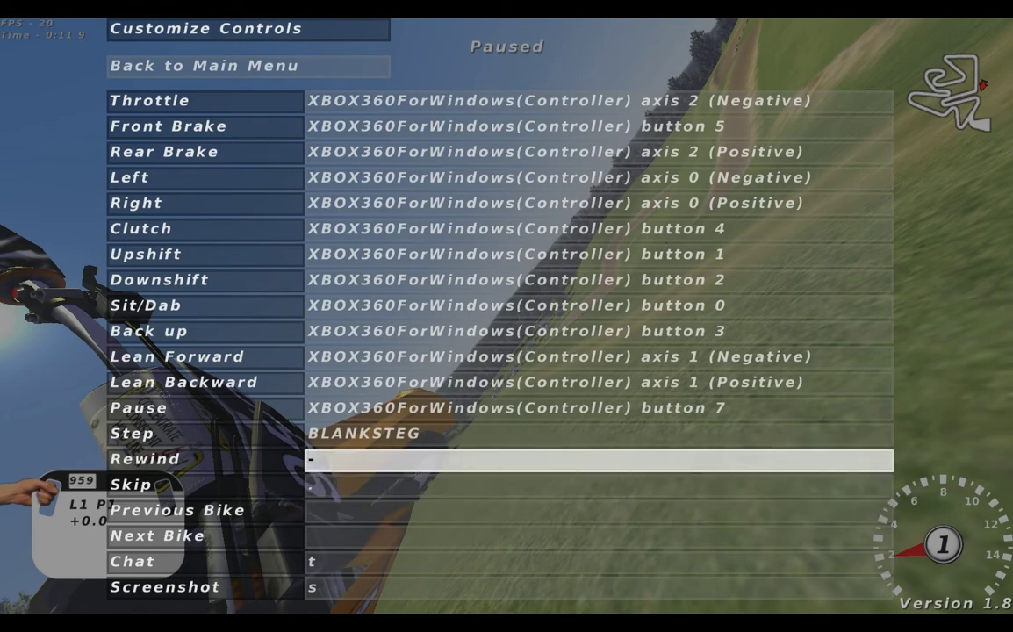
# Return to the paused replay and skip and rewind through it back to 0:02.9.
pyautogui.press('Escape')
pyautogui.press('Right')
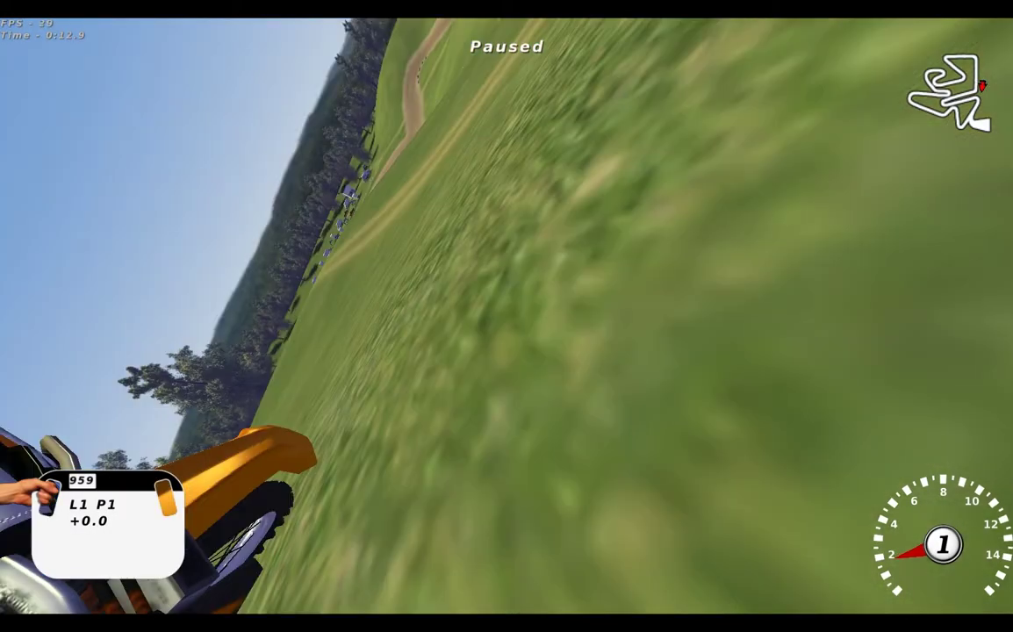
pyautogui.press('Left')
pyautogui.press('Right')
pyautogui.press('Left')
pyautogui.press('Left')
pyautogui.press('Left')
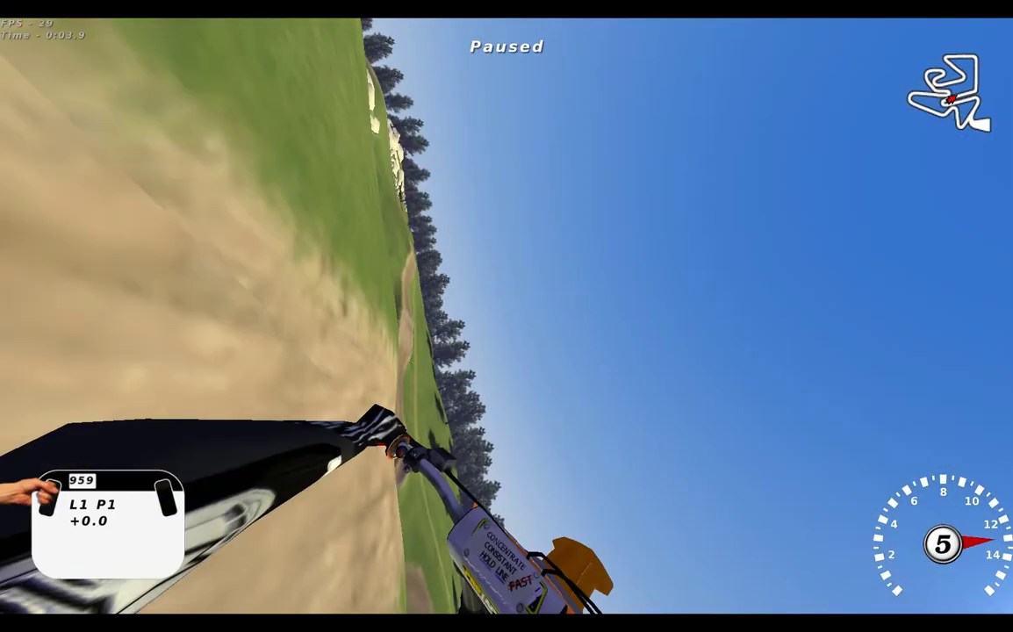
pyautogui.press('Left')
pyautogui.press('Left')
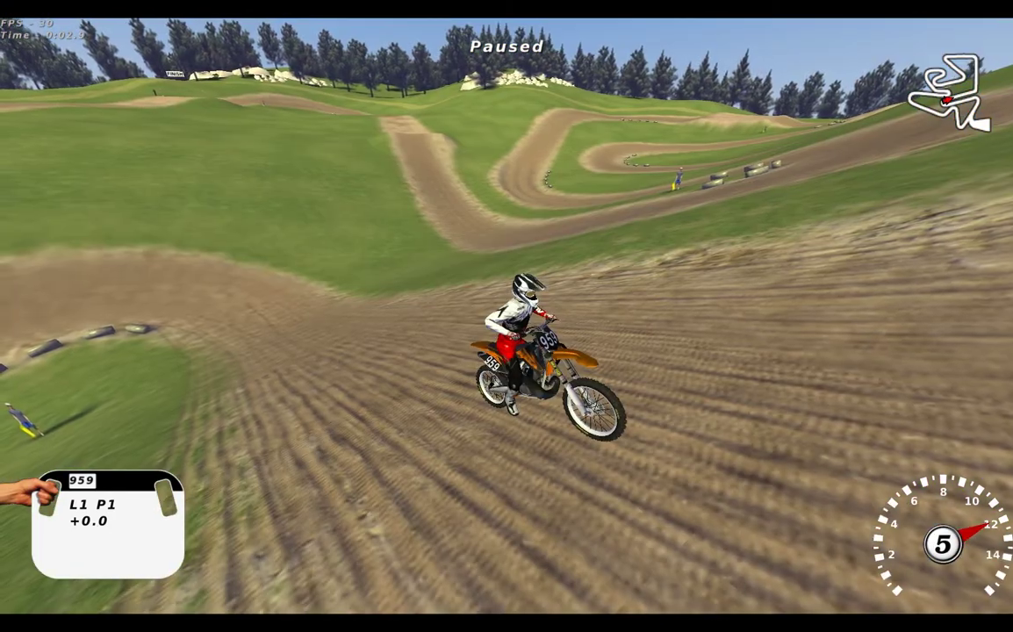
# Change to a distant camera view, run the replay, pause and rewind it to 0:03.1, and turn the camera toward the rider.
pyautogui.press('c')
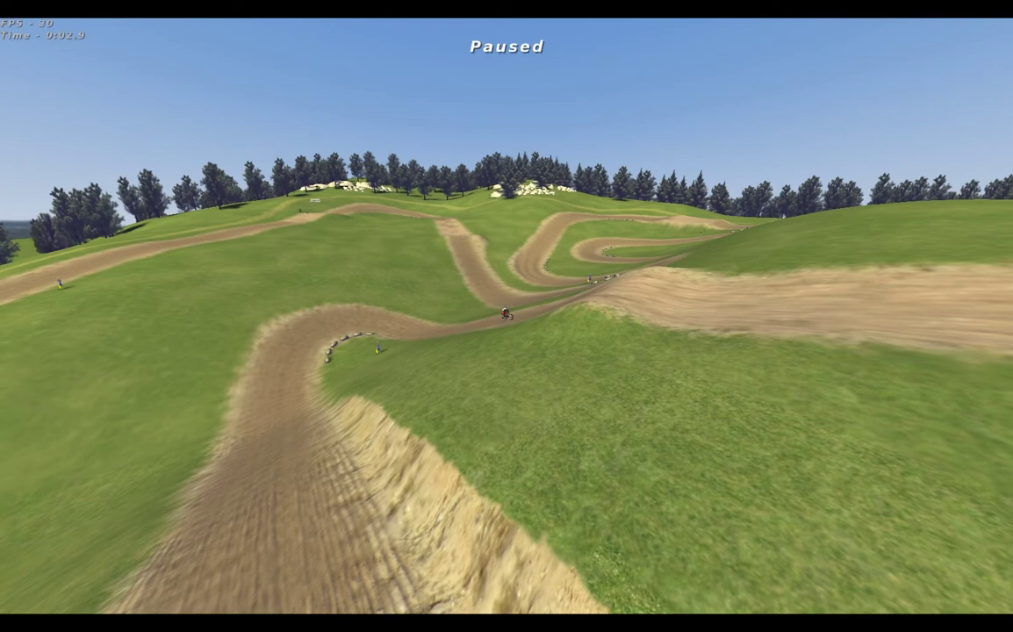
pyautogui.press('p')
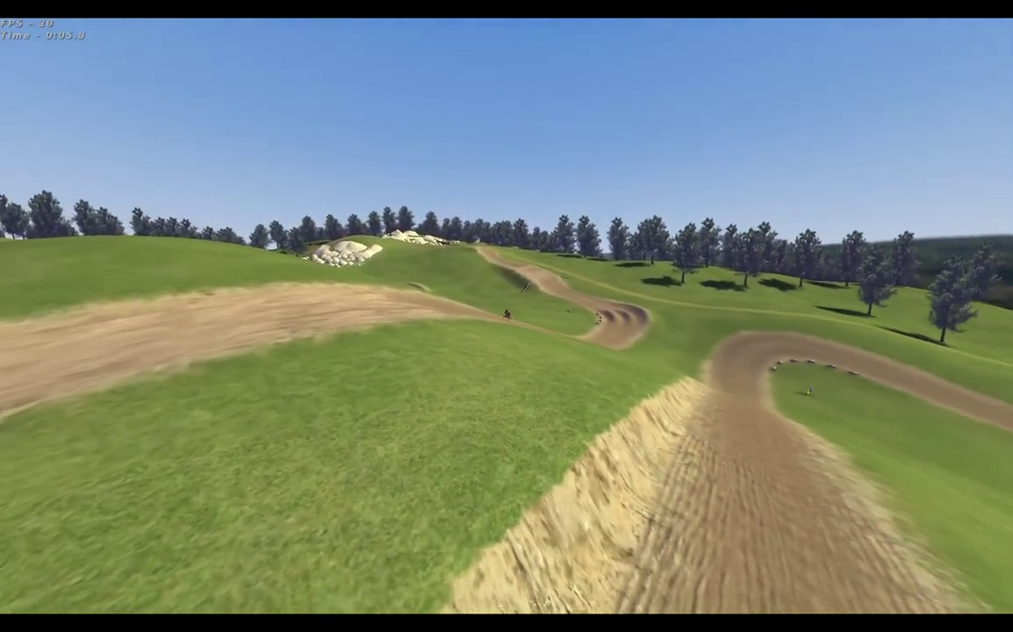
pyautogui.press('space')
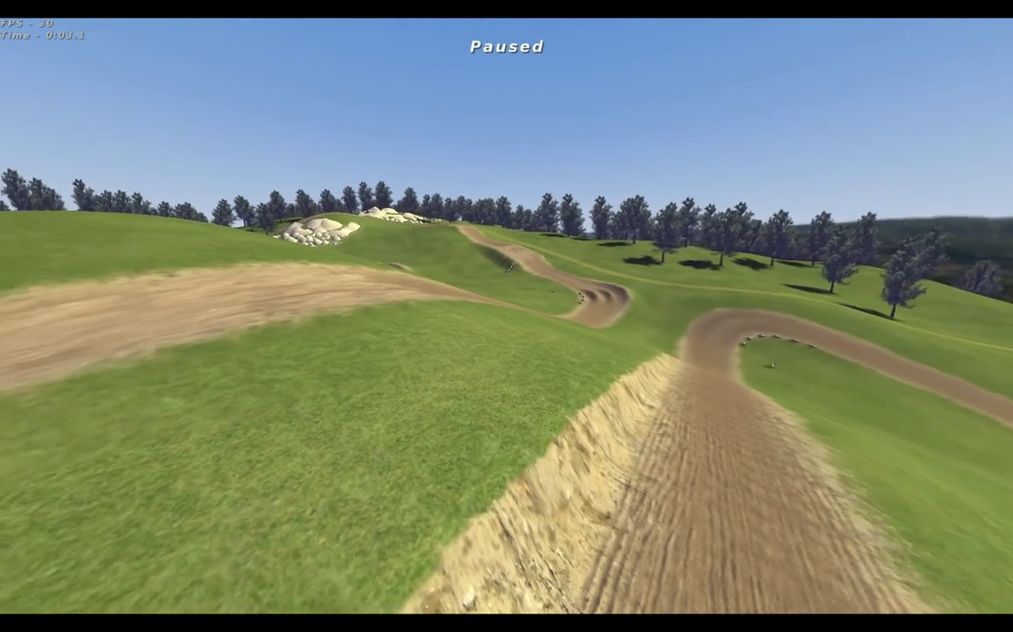
pyautogui.press('Left')
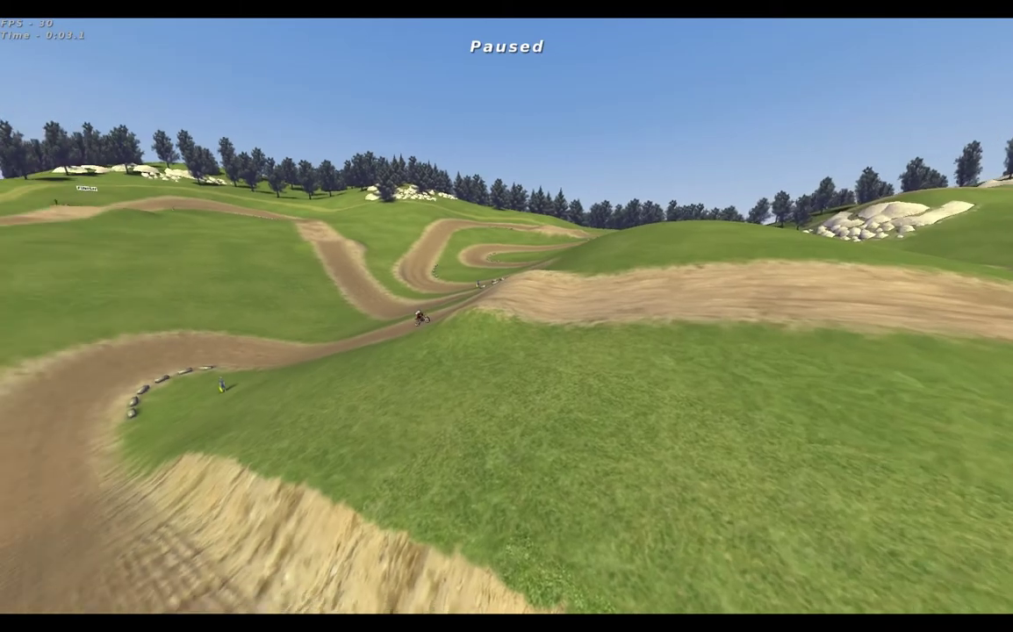
# Set the Field Of View to 32.00 in the graphics and sound settings.
pyautogui.press('Escape')
pyautogui.press('Down')
pyautogui.press('Down')
pyautogui.press('Down')
pyautogui.press('Down')
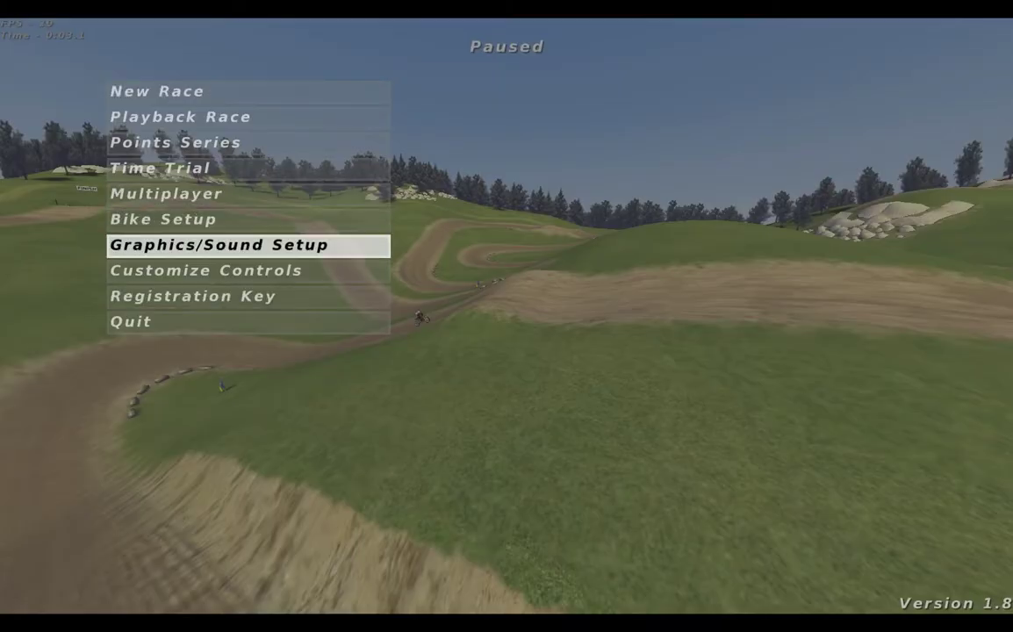
pyautogui.press('Return')
pyautogui.press('Up')
pyautogui.press('Up')
pyautogui.press('Up')
pyautogui.press('Left')
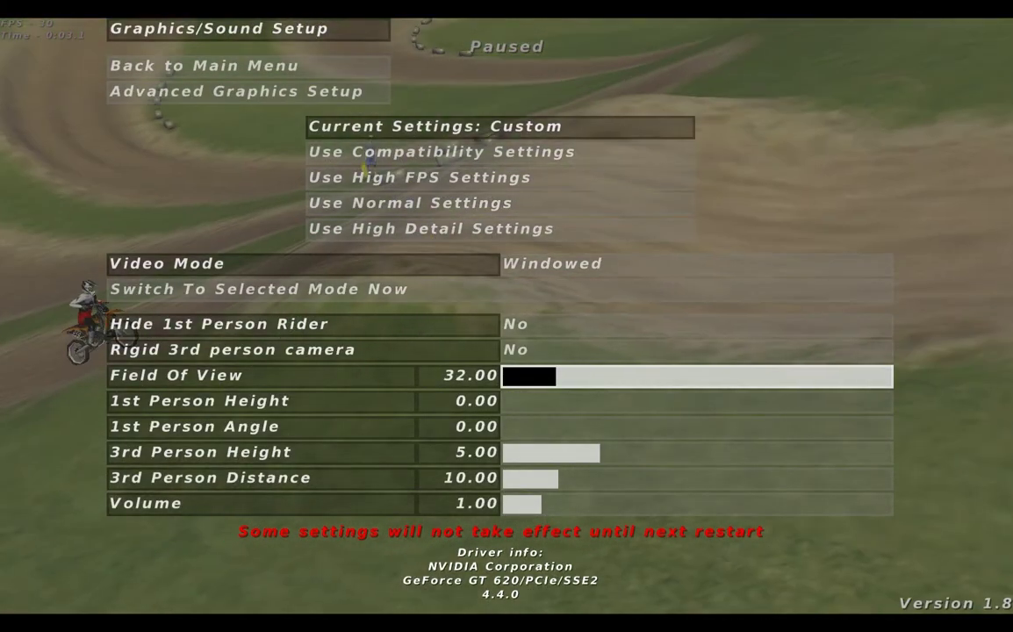
# Return to the paused replay and tilt the camera up and down around the rider.
pyautogui.press('Escape')
pyautogui.press('Down')
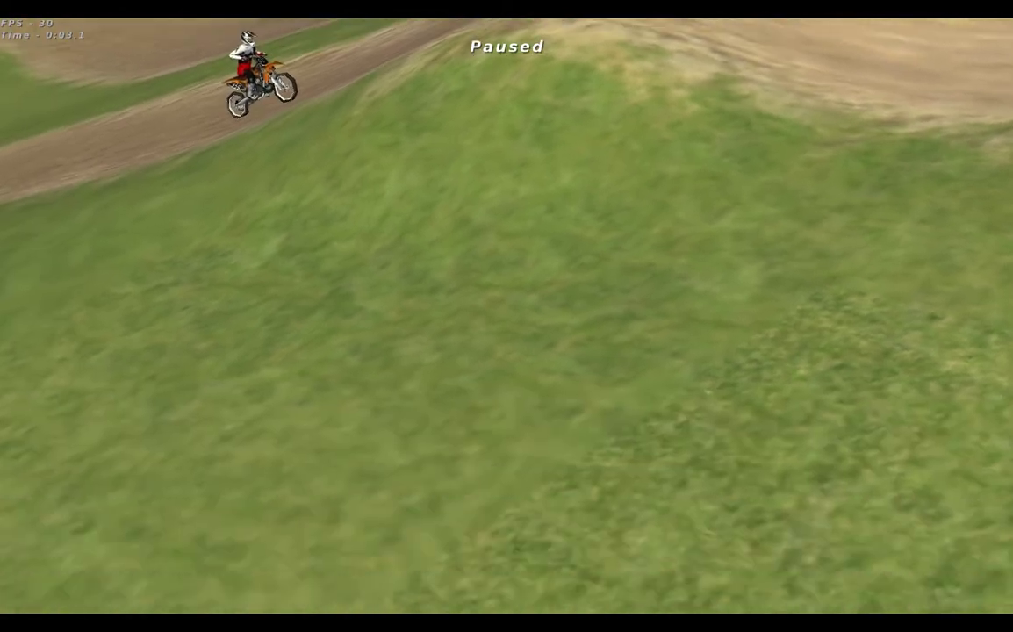
pyautogui.press('Up')
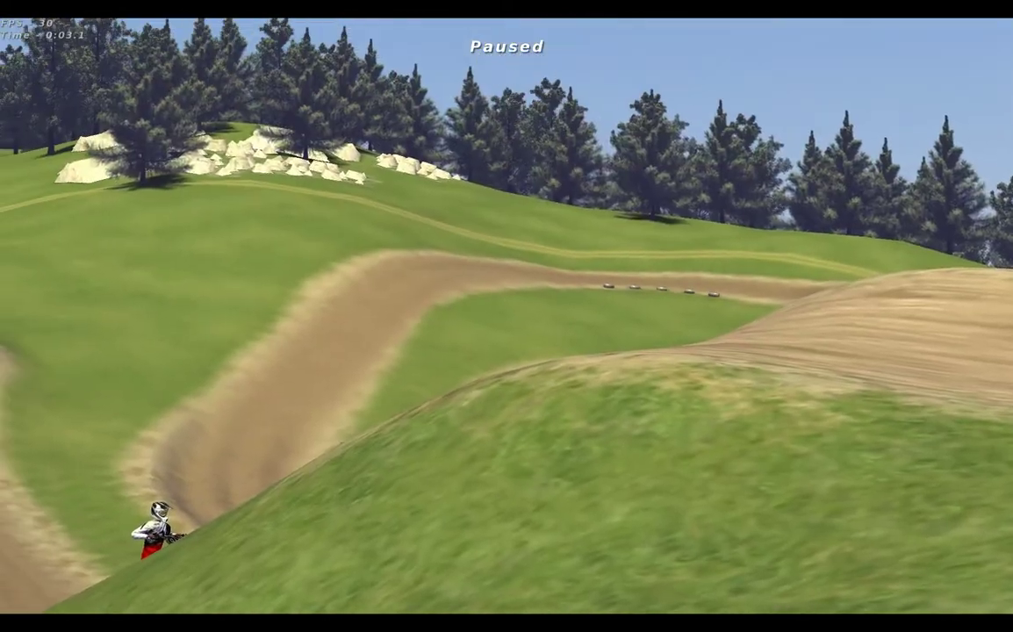
pyautogui.press('Down')
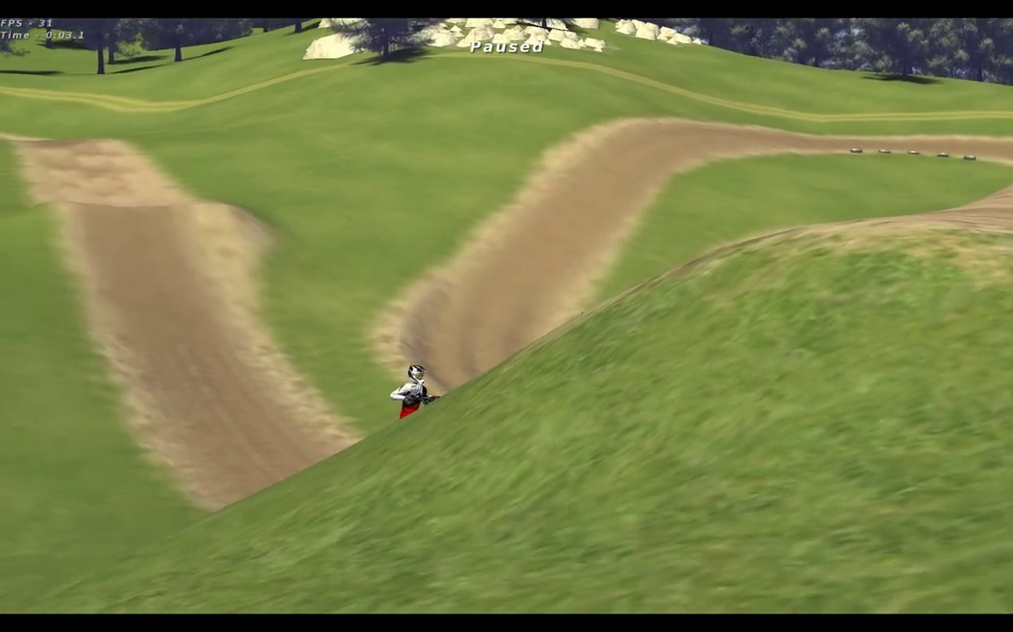
# Move the replay forward to 0:05.4 and back to 0:01.8 while turning the camera after the rider, and play and pause it.
pyautogui.press('Right')
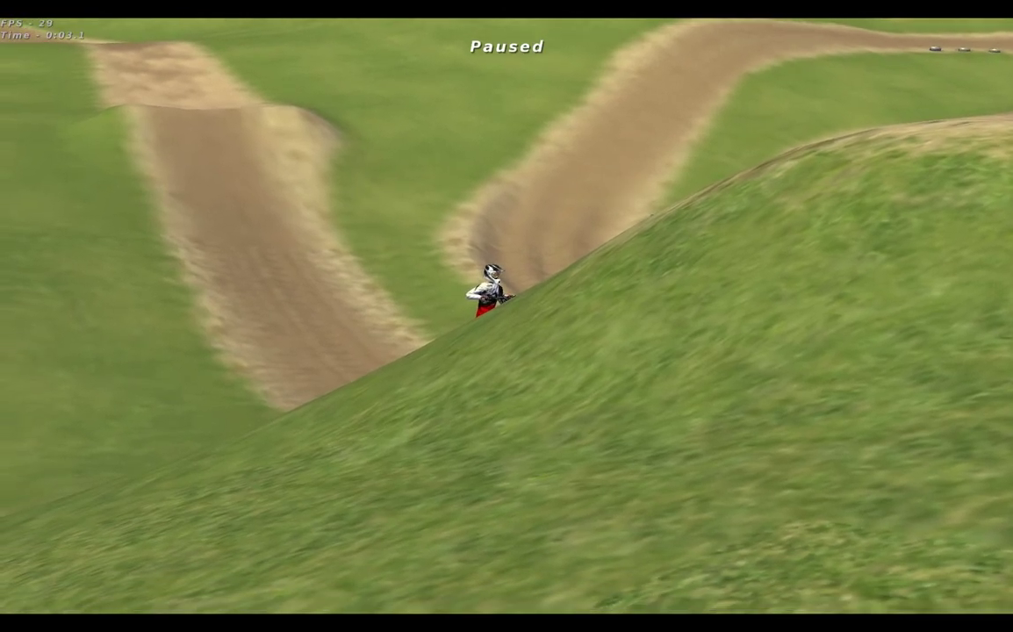
pyautogui.press('Right')
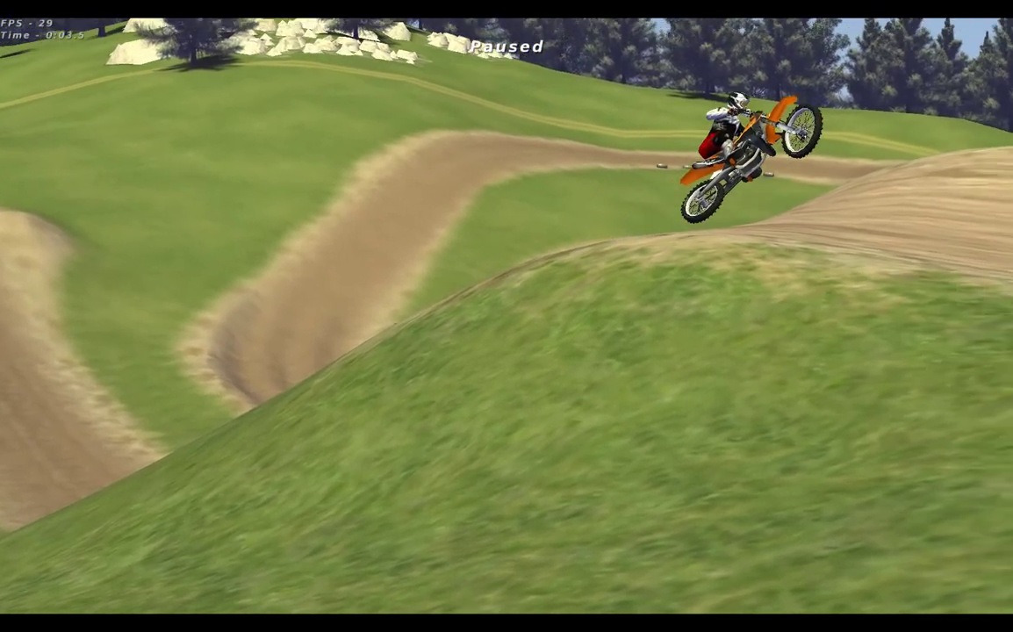
pyautogui.press('Right')
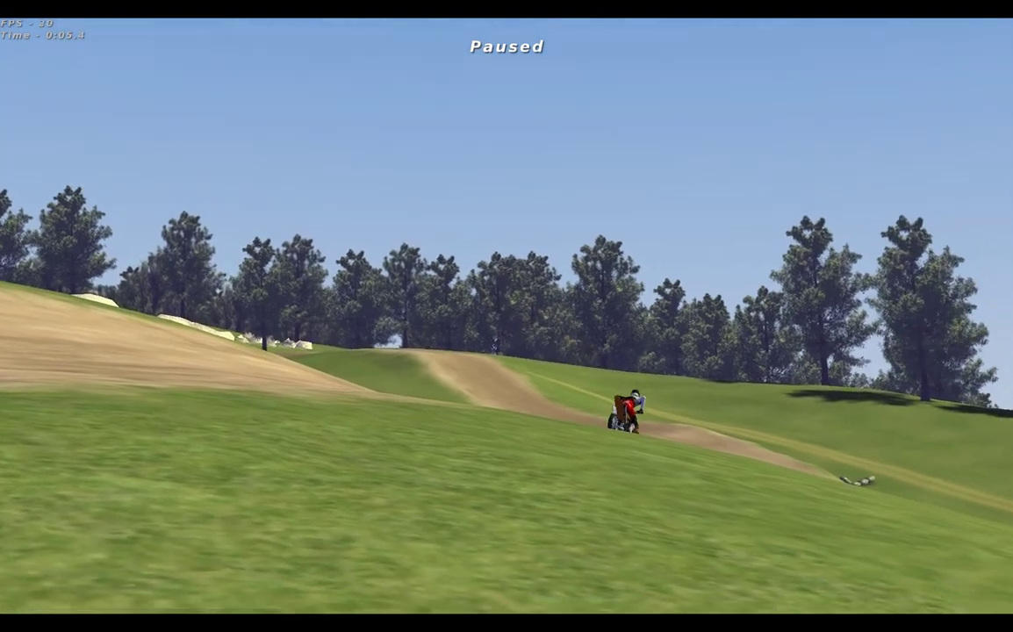
pyautogui.press('Left')
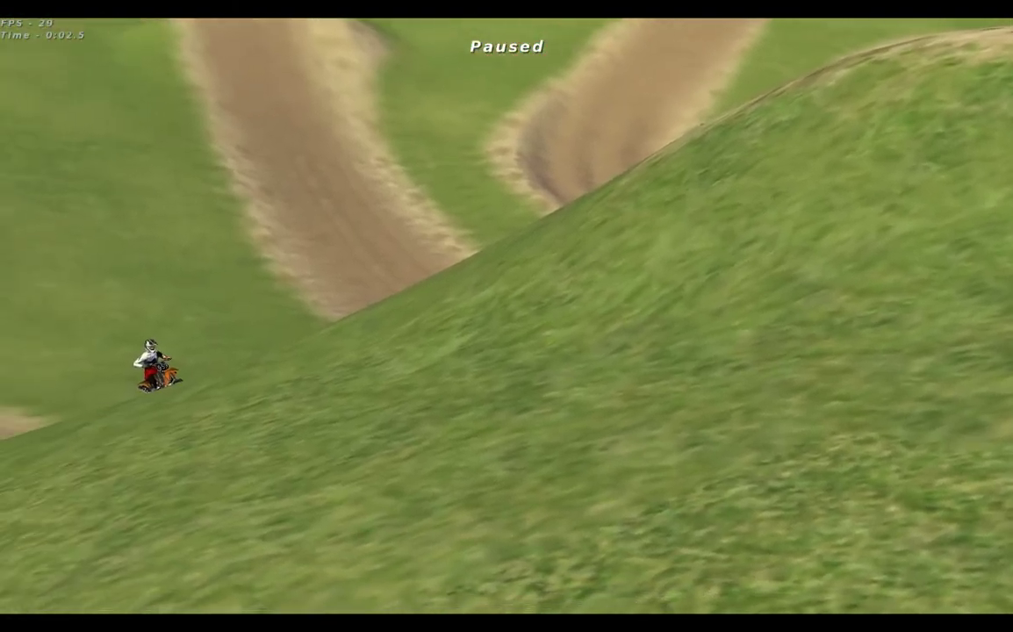
pyautogui.press('p')
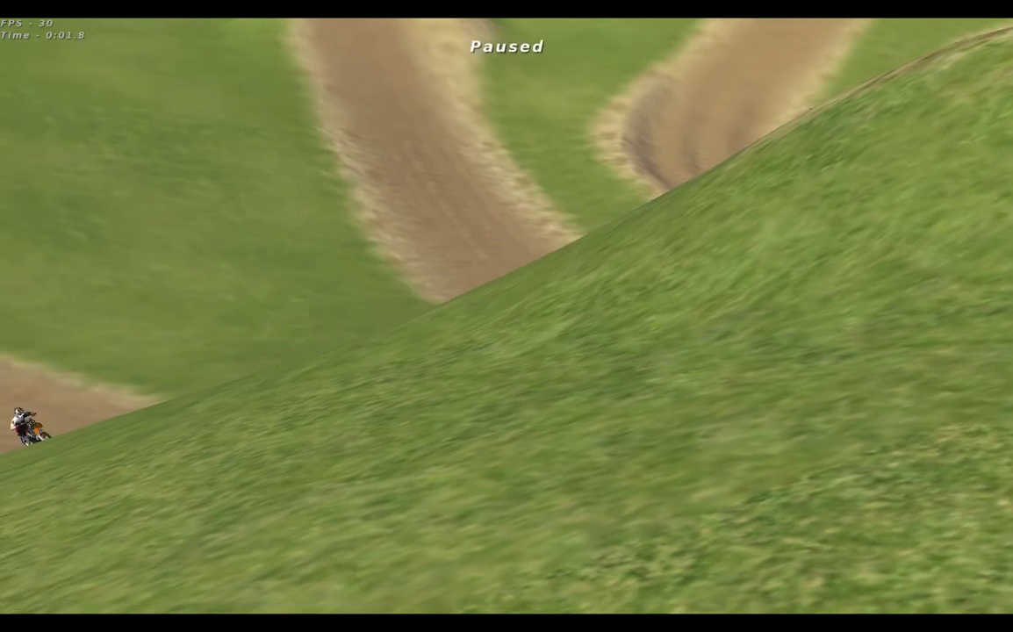
pyautogui.press('p')
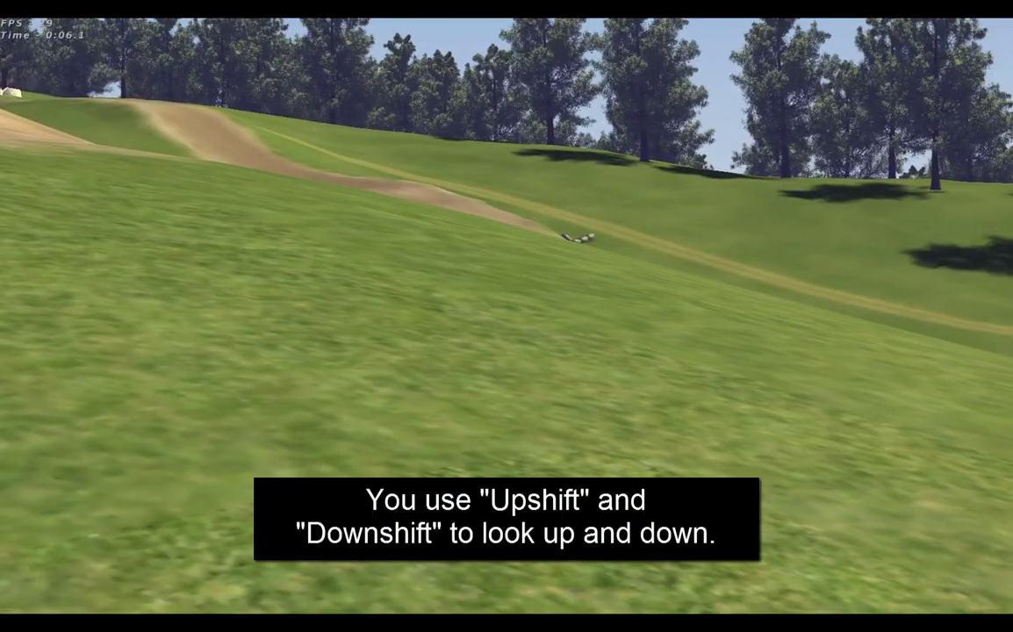
pyautogui.press('p')
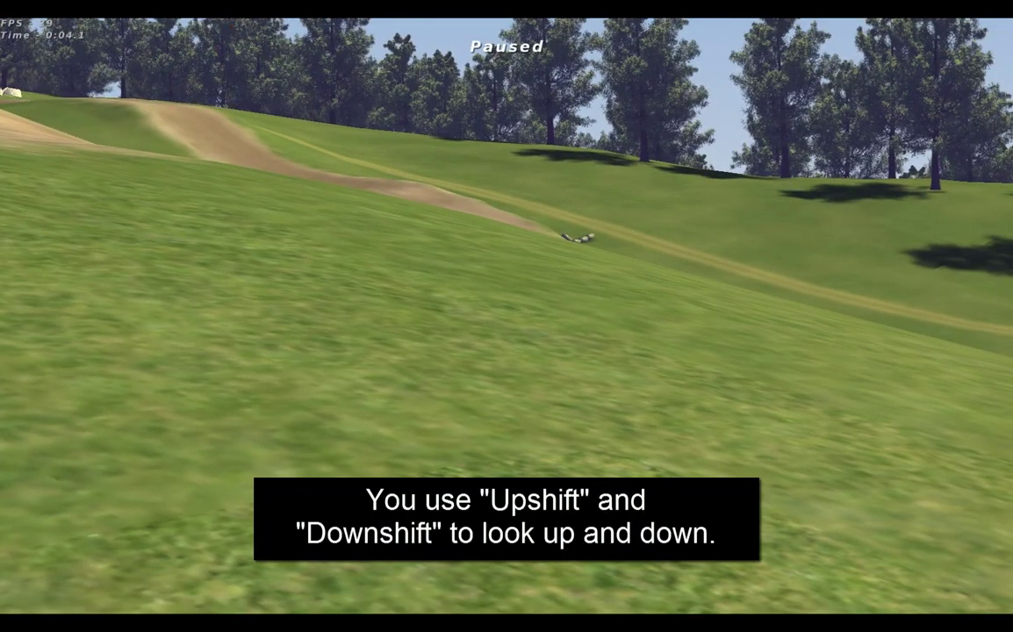
# Rewind the paused replay to 0:02.1 and turn the camera back onto the rider.
pyautogui.press('Up')
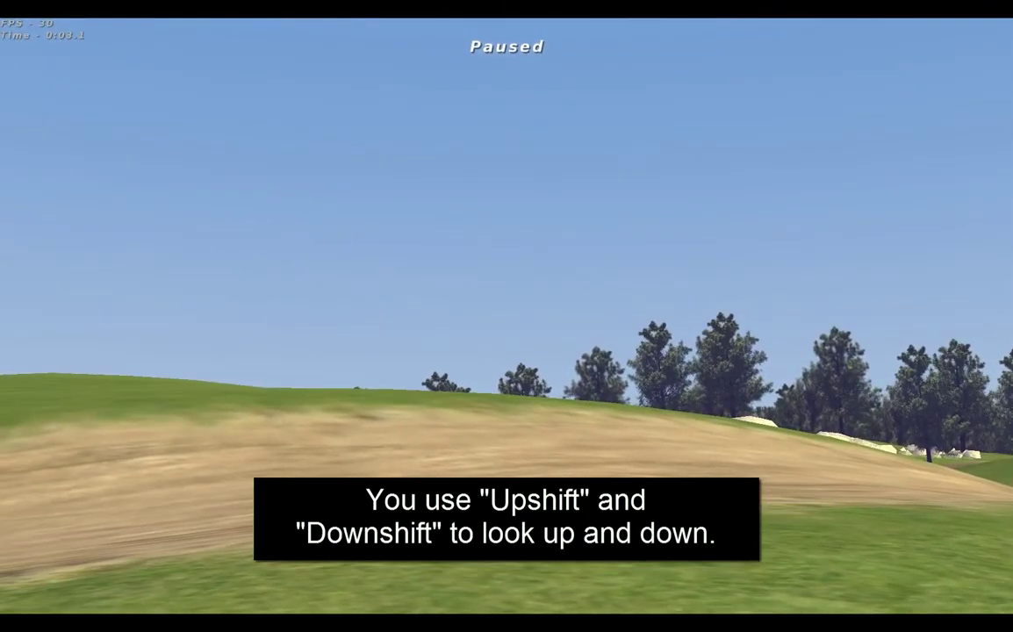
pyautogui.press('Down')
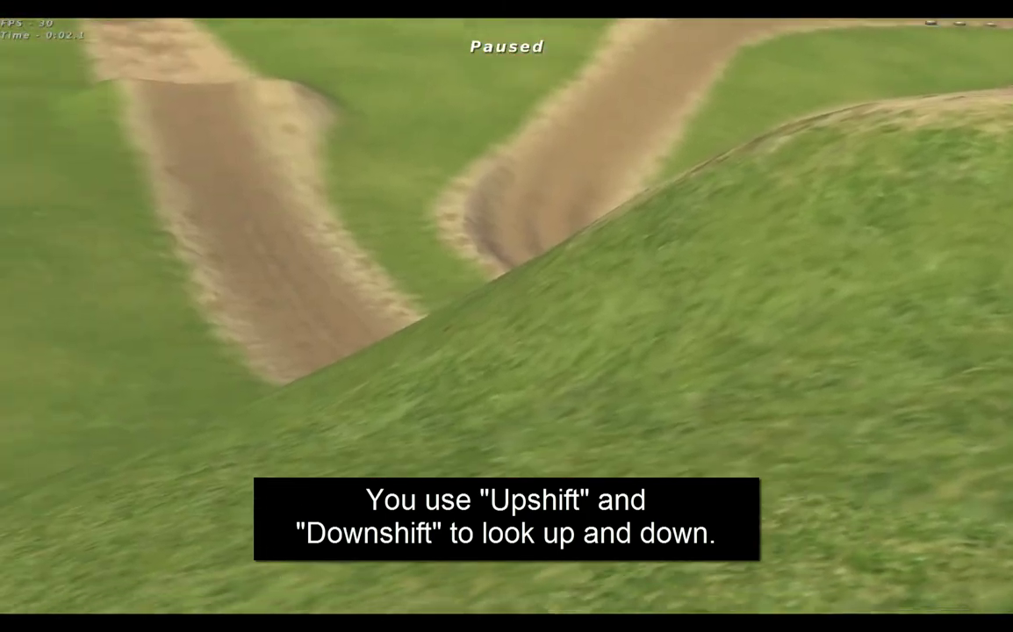
pyautogui.press('Left')
pyautogui.press('Left')
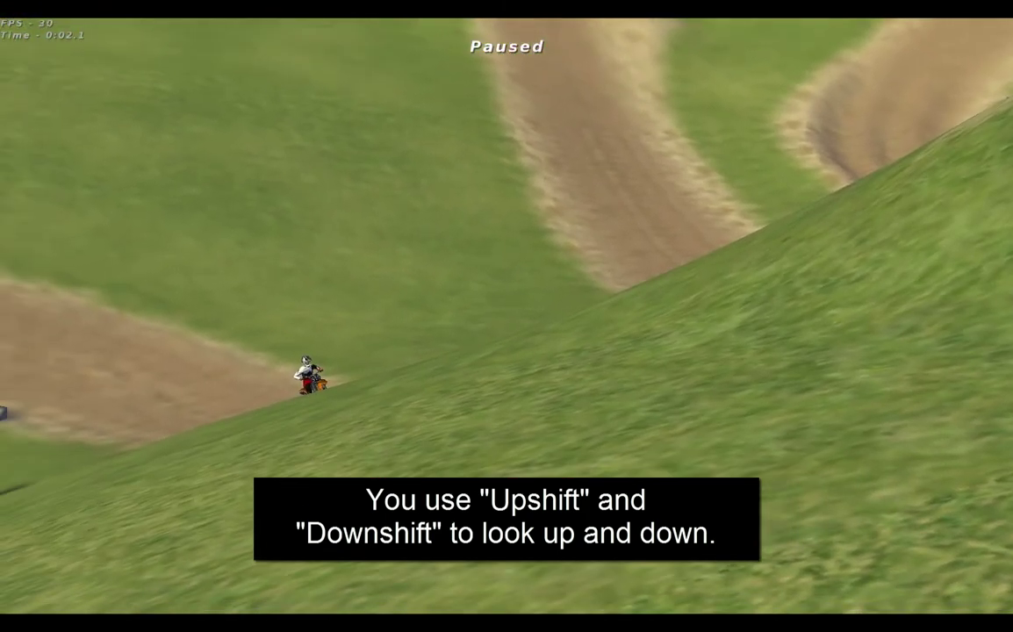
# Set the Field Of View to 107.00 in the graphics and sound settings and move the replay camera along the track.
pyautogui.press('Escape')
pyautogui.click(247, 245)
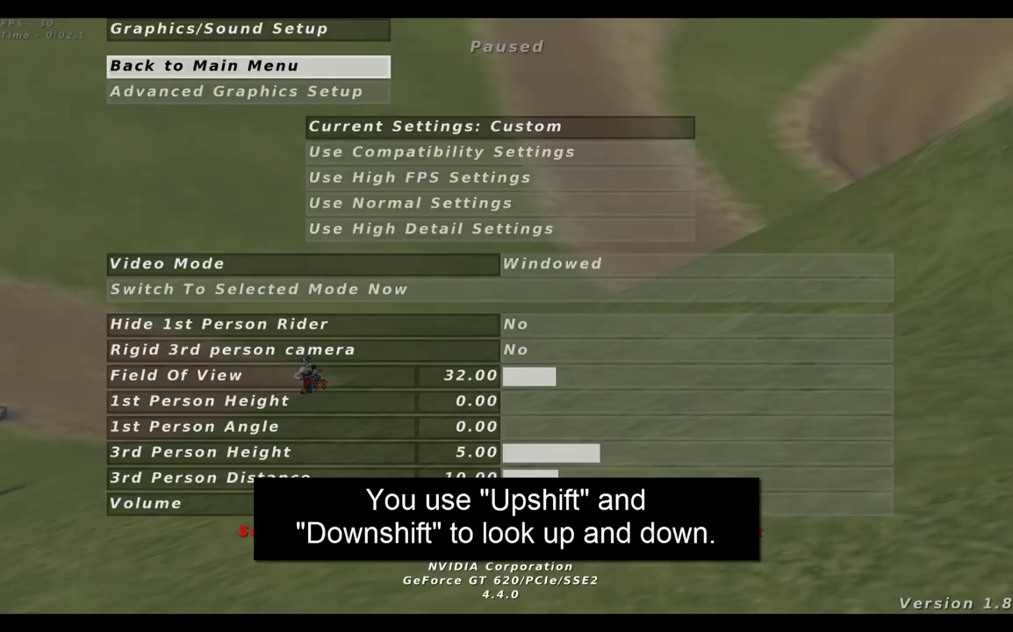
pyautogui.press('Down')
pyautogui.press('Right')
pyautogui.press('Right')
pyautogui.press('Right')
pyautogui.press('Right')
pyautogui.press('Right')
pyautogui.press('Right')
pyautogui.press('Right')
pyautogui.press('Right')
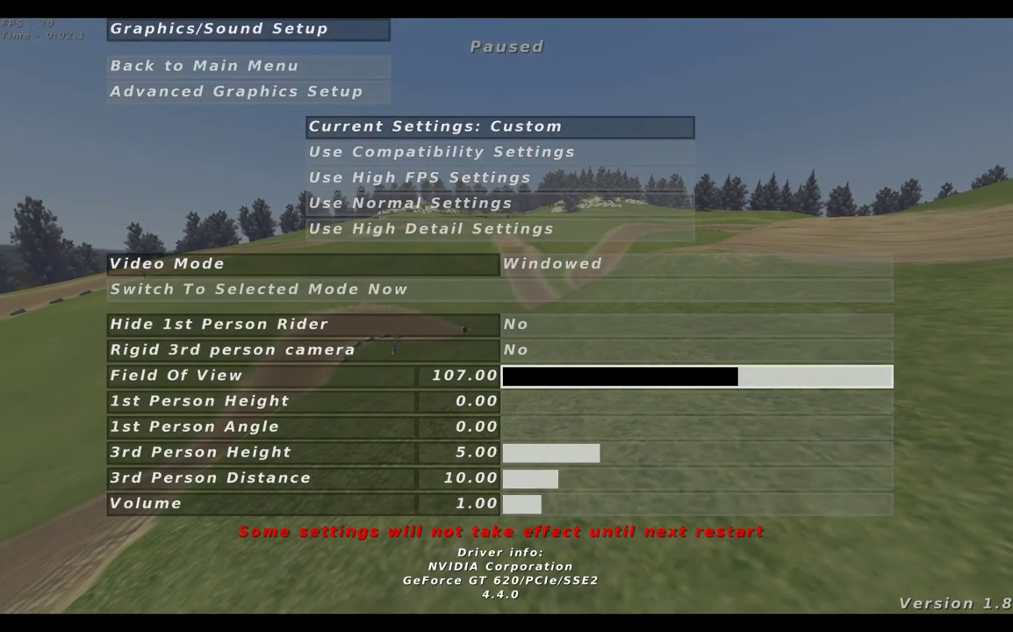
pyautogui.press('Left')
pyautogui.press('Escape')
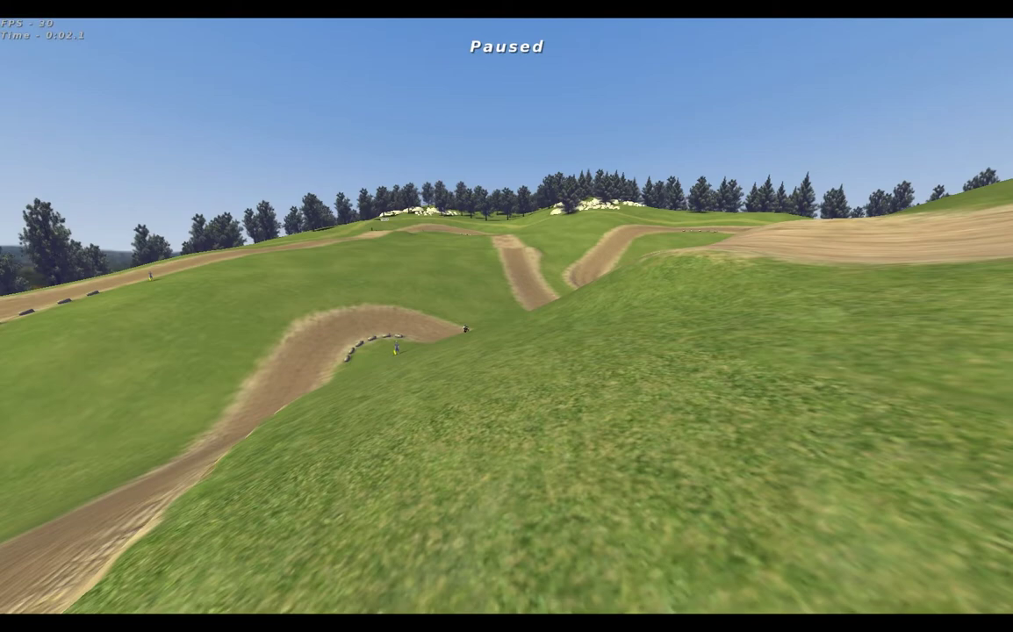
pyautogui.press('w')
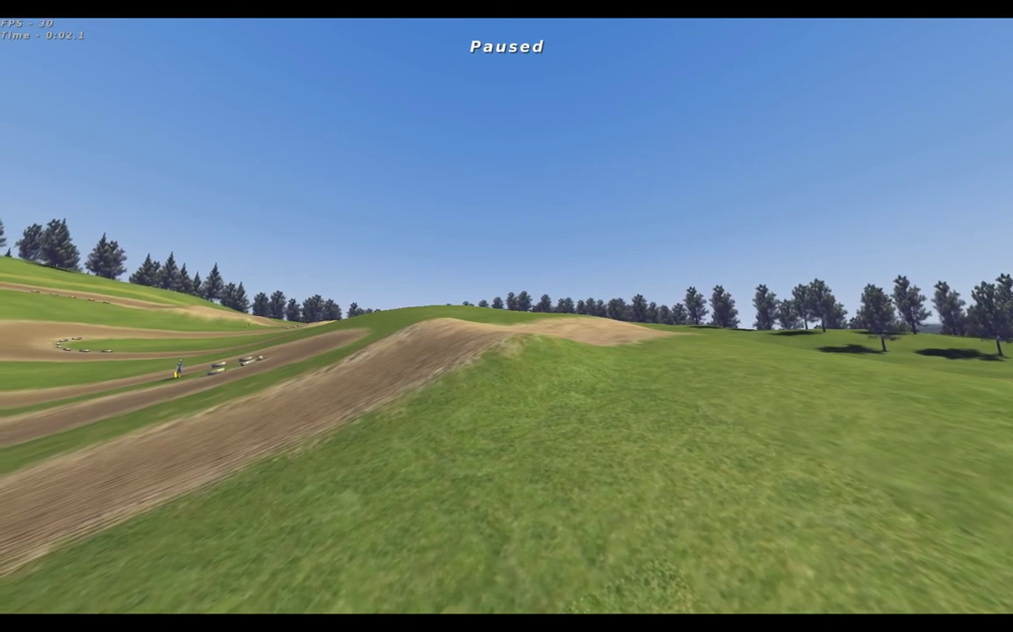
# Open the Playback Race list and highlight the default demo.
pyautogui.press('Escape')
pyautogui.press('Down')
pyautogui.press('Down')
pyautogui.press('Down')
pyautogui.press('Down')
pyautogui.press('Up')
pyautogui.press('Up')
pyautogui.press('Up')
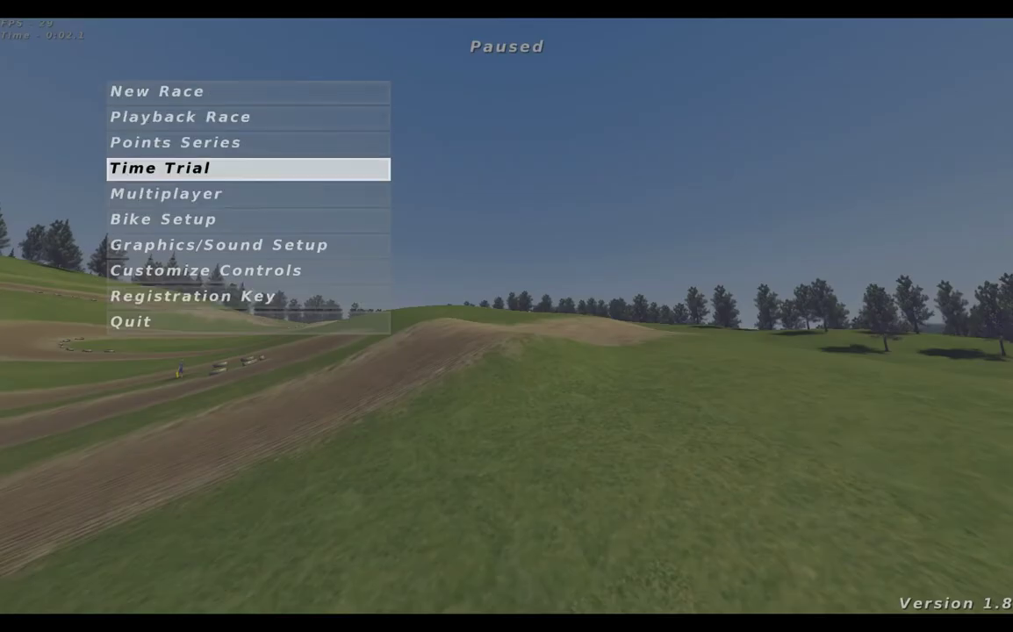
pyautogui.press('Return')
pyautogui.press('Down')
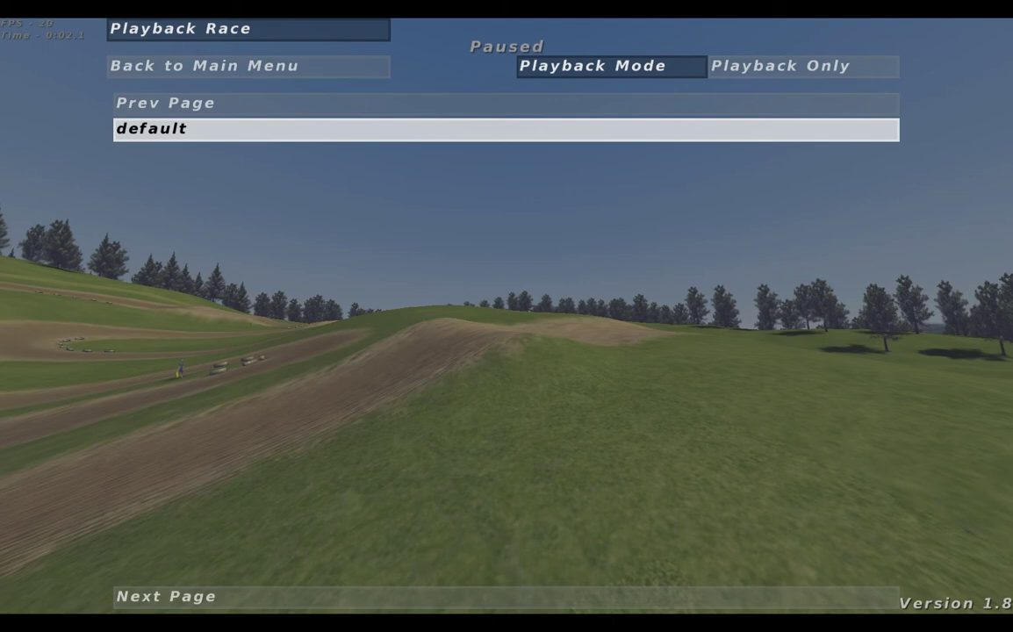
pyautogui.press('Up')
pyautogui.press('Down')
pyautogui.press('Up')
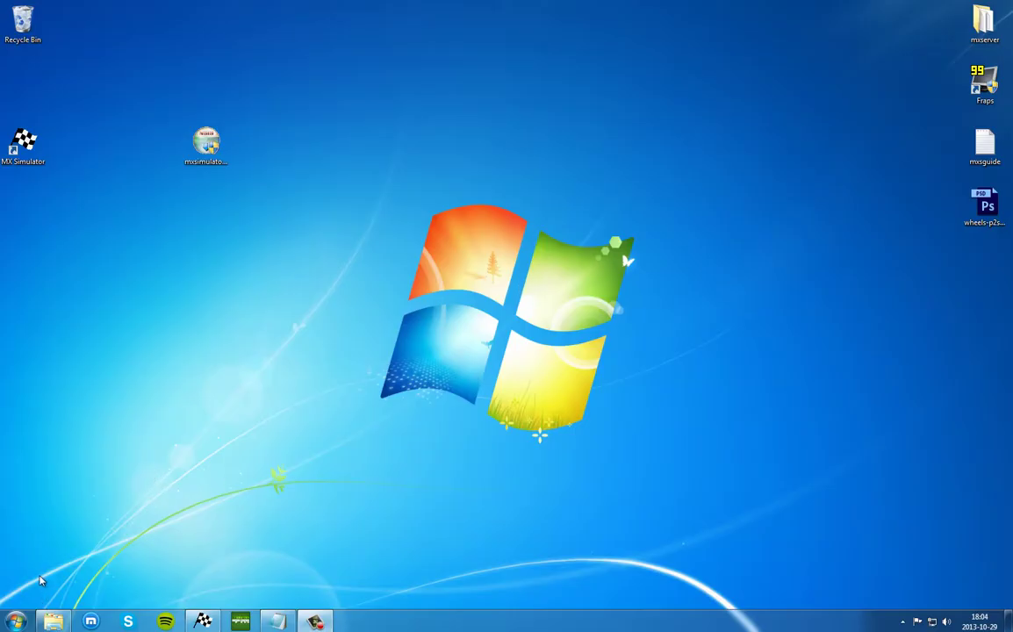
# Switch to the desktop and open the demos folder inside the MX Simulator Personal Folder.
pyautogui.click(17, 621)
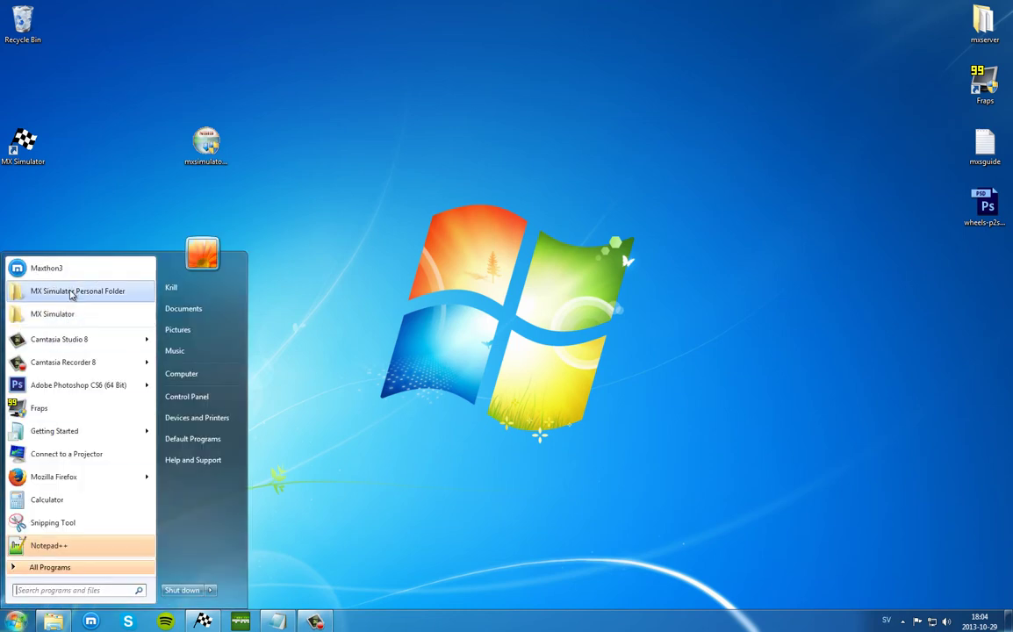
pyautogui.click(72, 292)
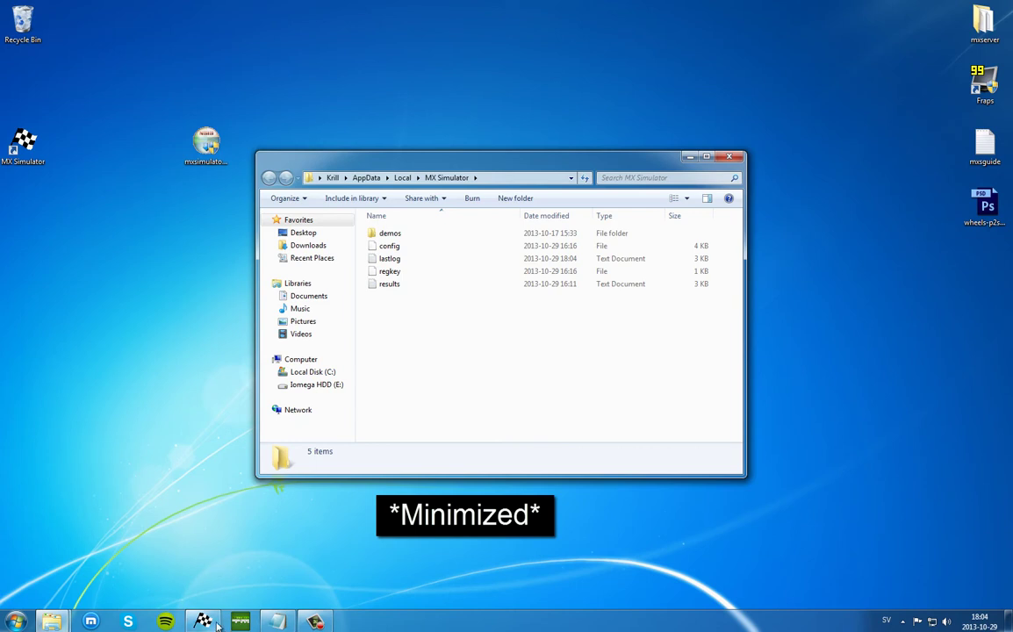
pyautogui.click(411, 234)
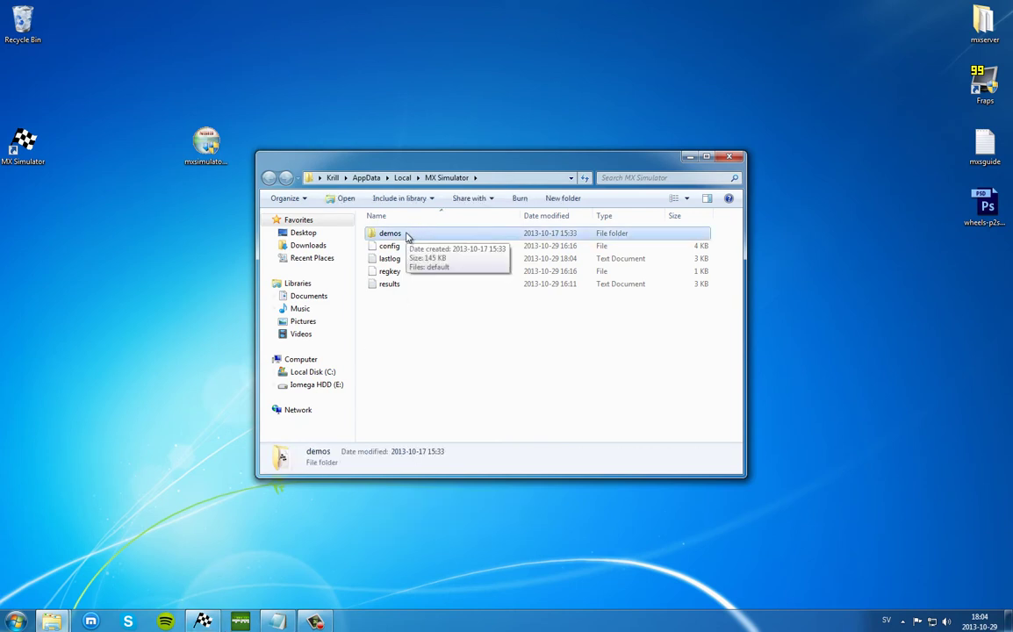
pyautogui.doubleClick(406, 236)
pyautogui.click(405, 235)
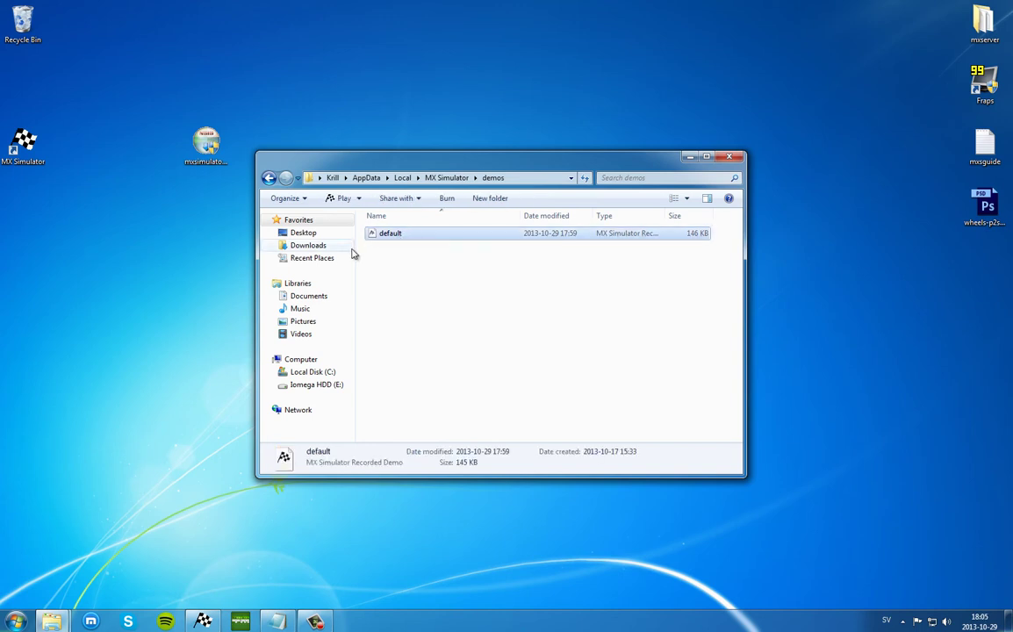
pyautogui.click(400, 302)
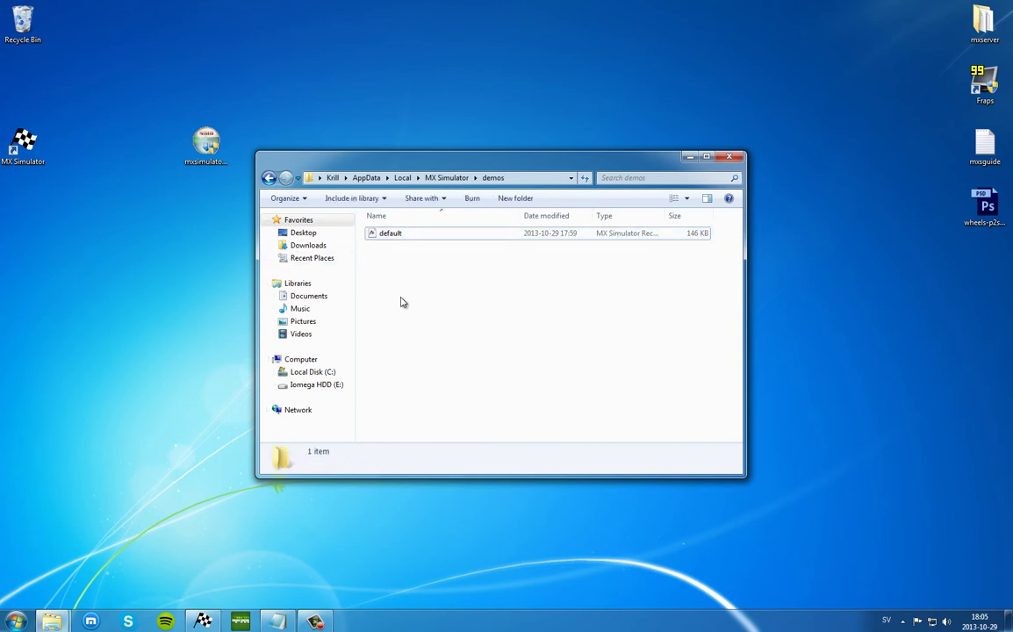
# Copy the default demo file to the desktop and launch the copy in MX Simulator.
pyautogui.click(395, 237)
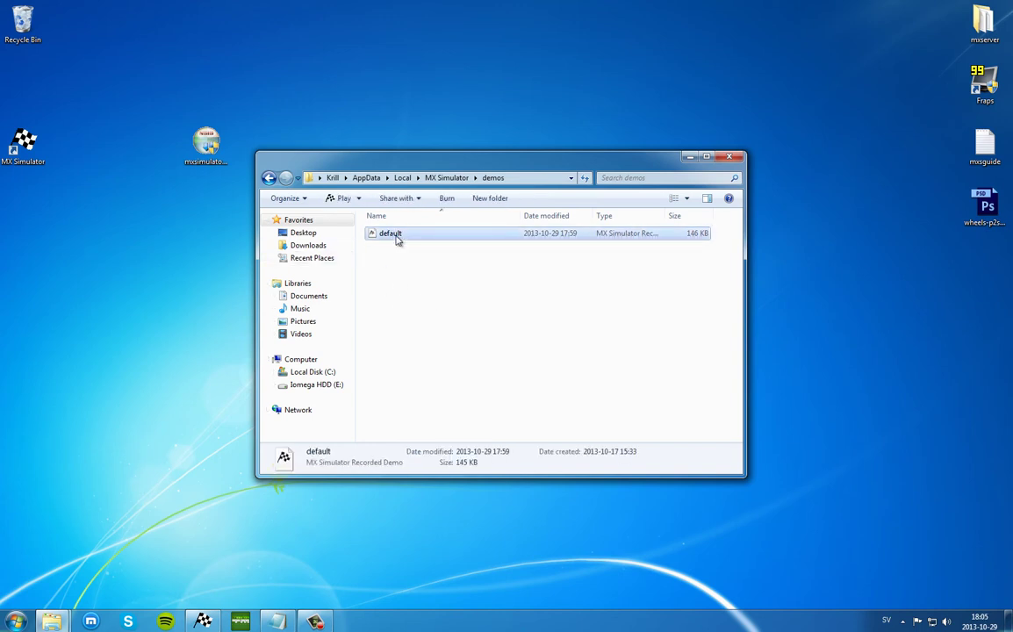
pyautogui.rightClick(395, 239)
pyautogui.click(436, 415)
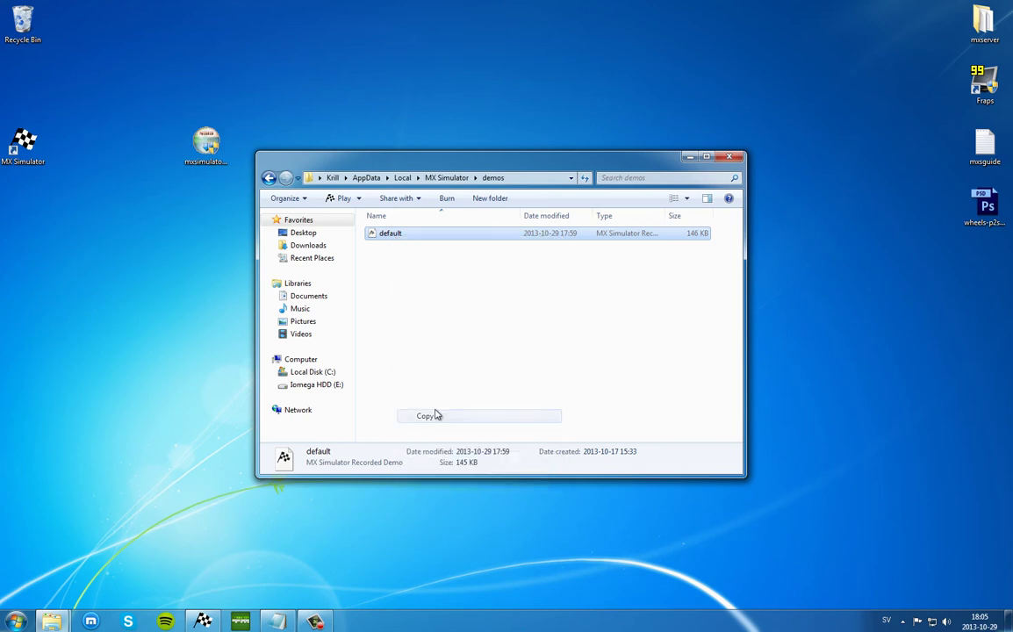
pyautogui.rightClick(82, 258)
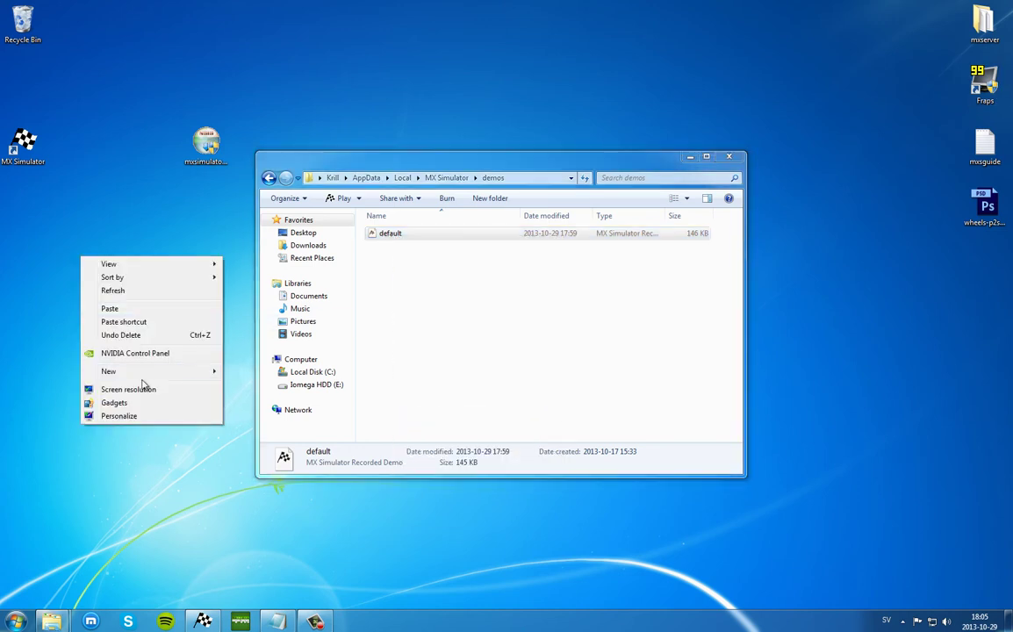
pyautogui.click(126, 310)
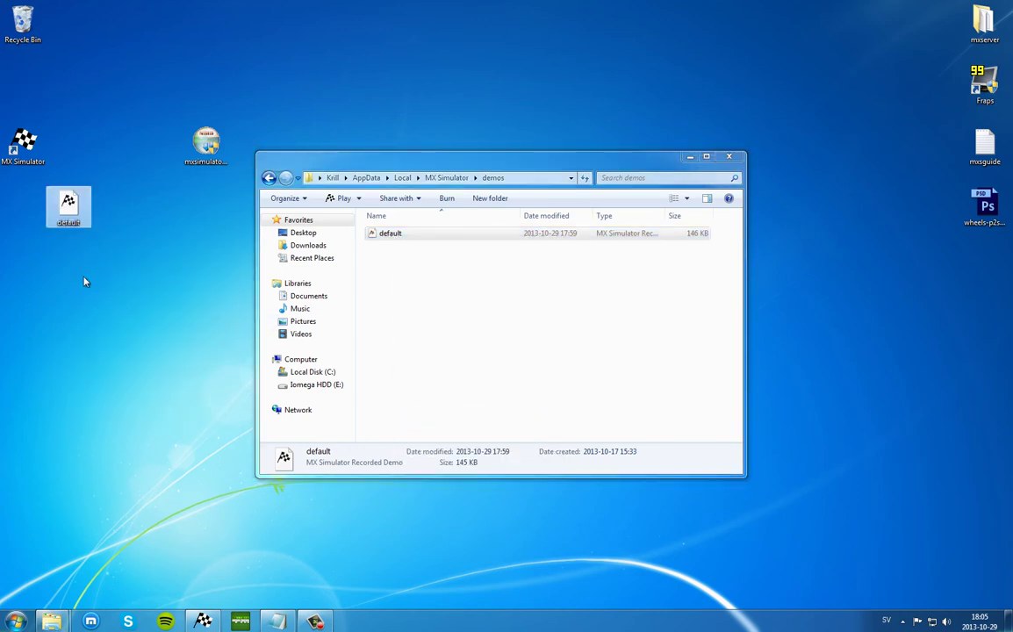
pyautogui.doubleClick(68, 223)
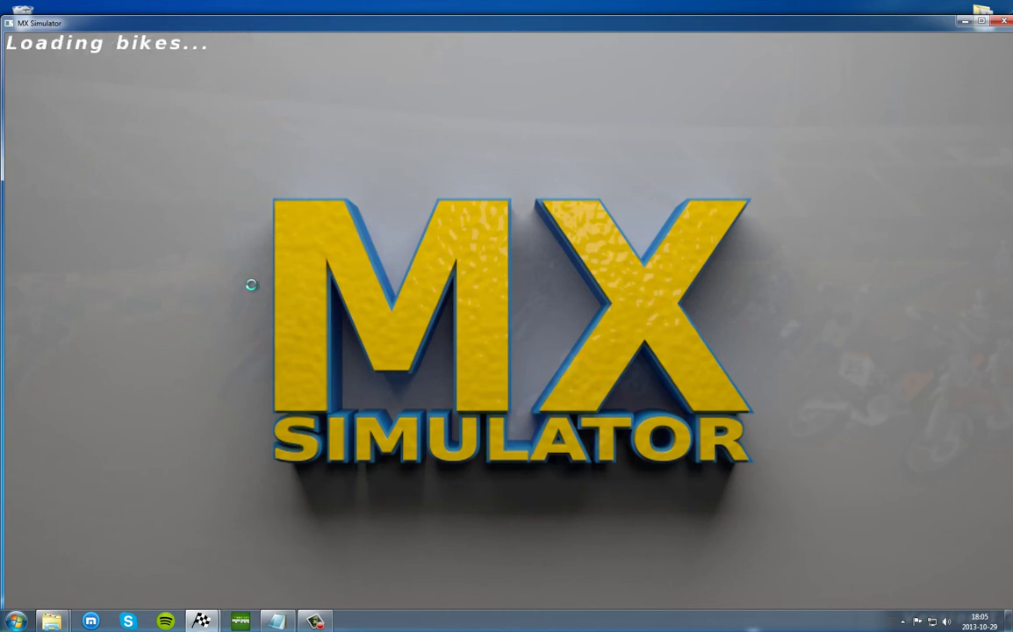
pyautogui.click(237, 340)
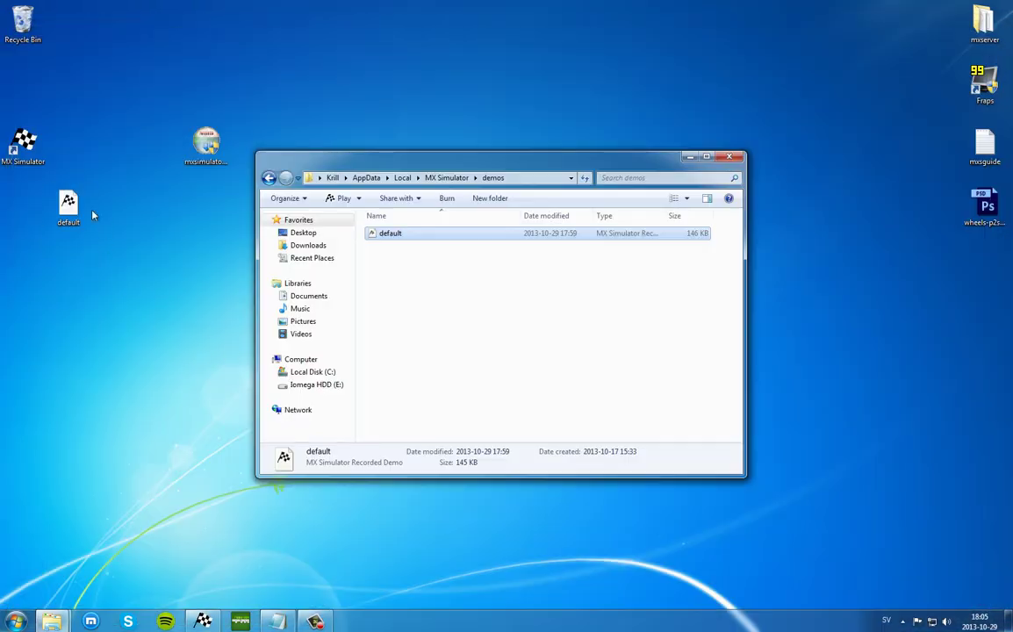
# Rename the demo copy on the desktop as mooch_whip.
pyautogui.click(70, 215)
pyautogui.click(69, 223)
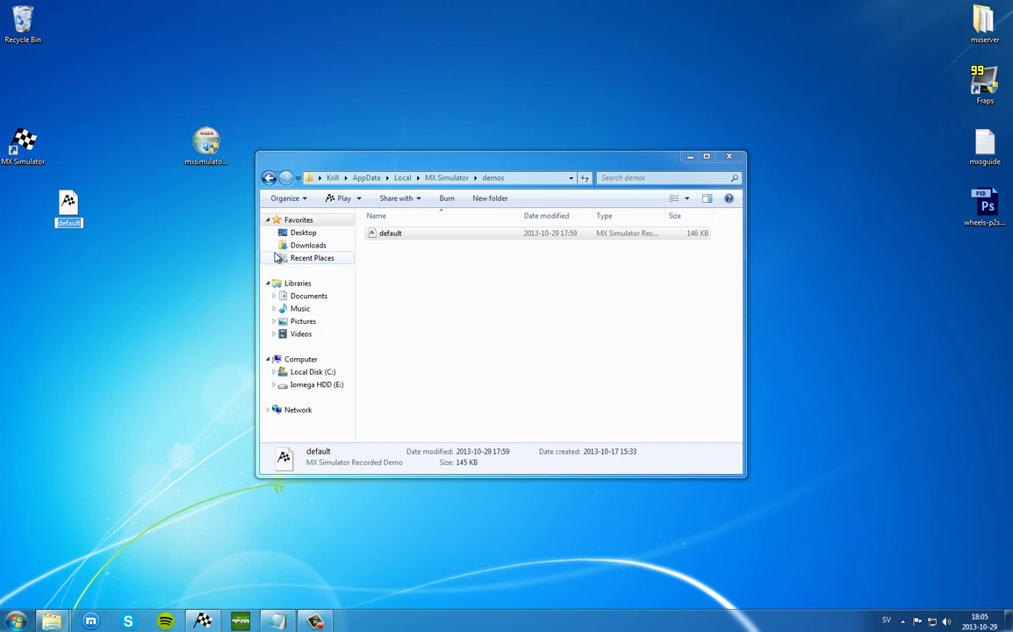
pyautogui.write('mooch.')
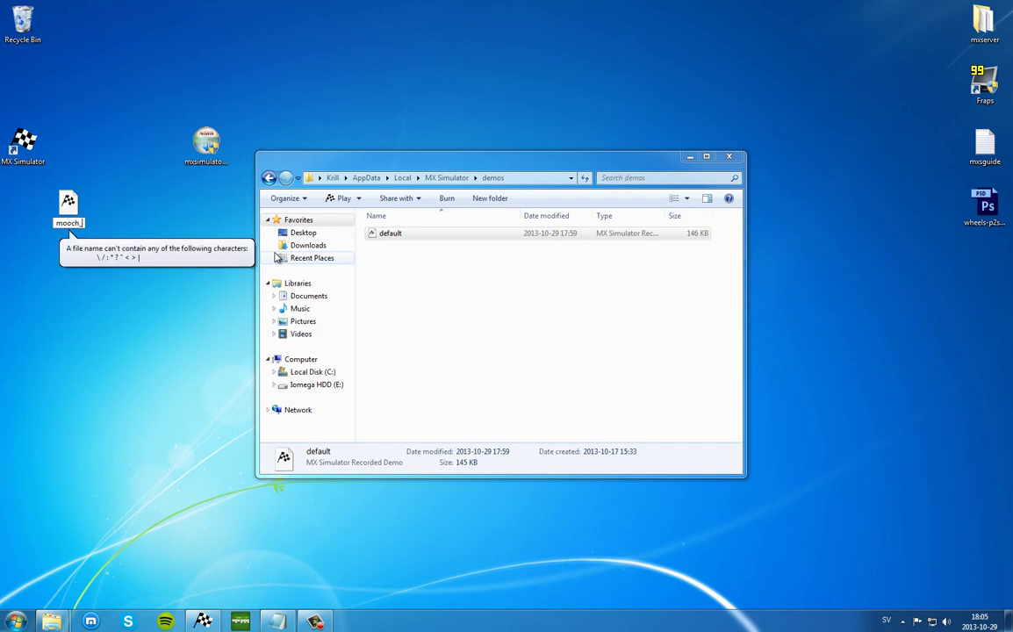
pyautogui.write('whip')
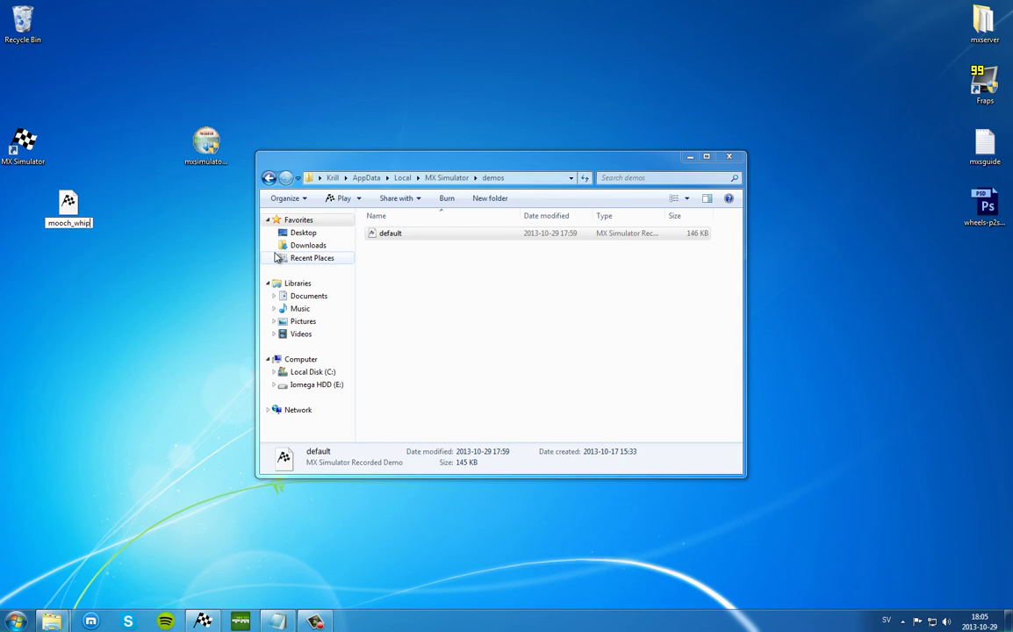
pyautogui.press('Return')
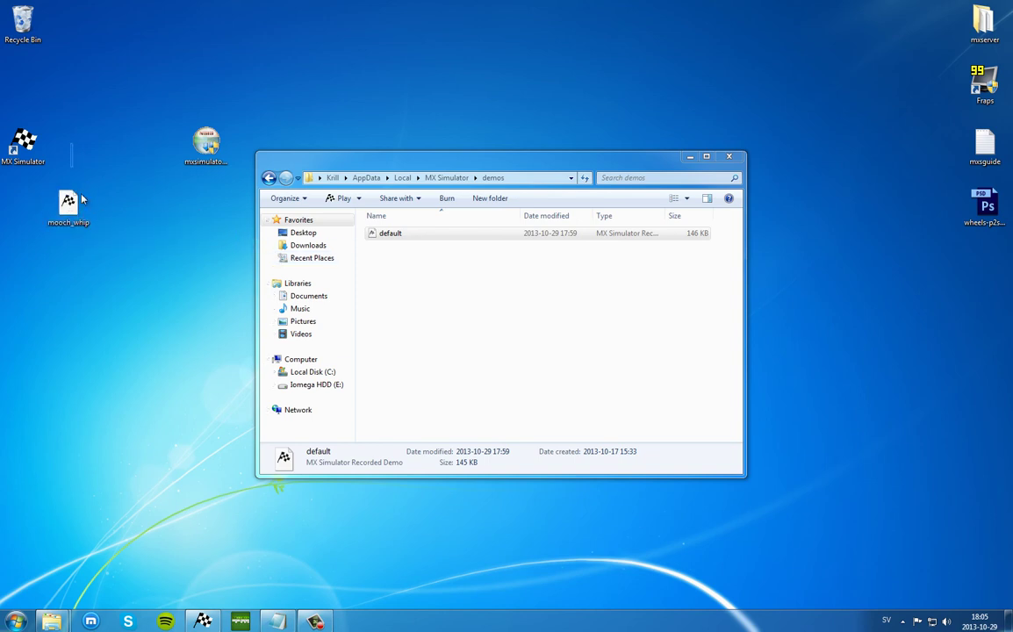
# Delete the mooch_whip demo from the desktop and shift the demos folder window slightly.
pyautogui.moveTo(63, 130); pyautogui.dragTo(109, 268)
pyautogui.press('Delete')
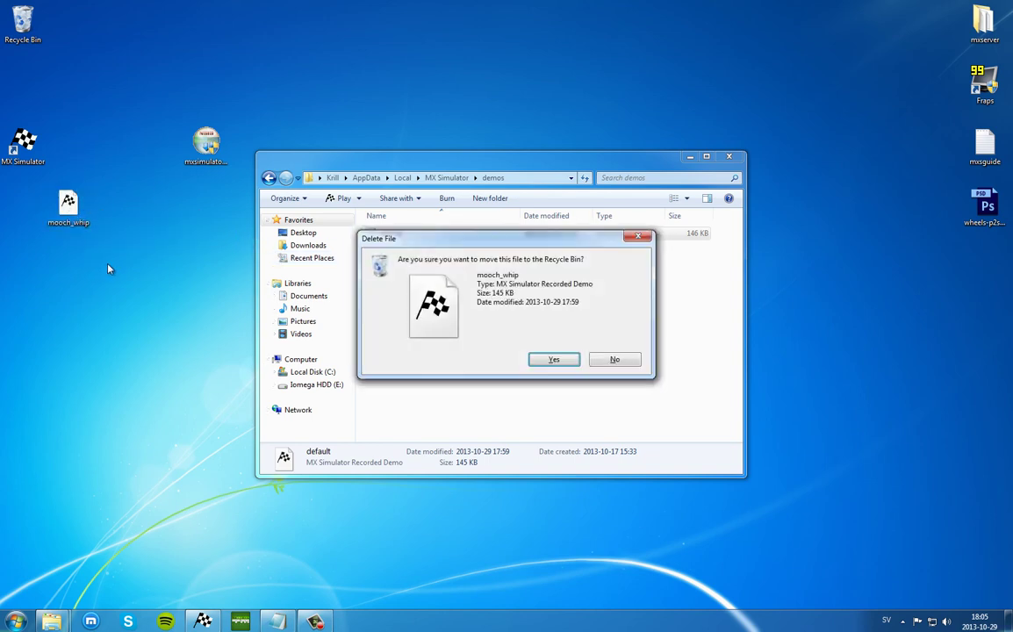
pyautogui.press('Return')
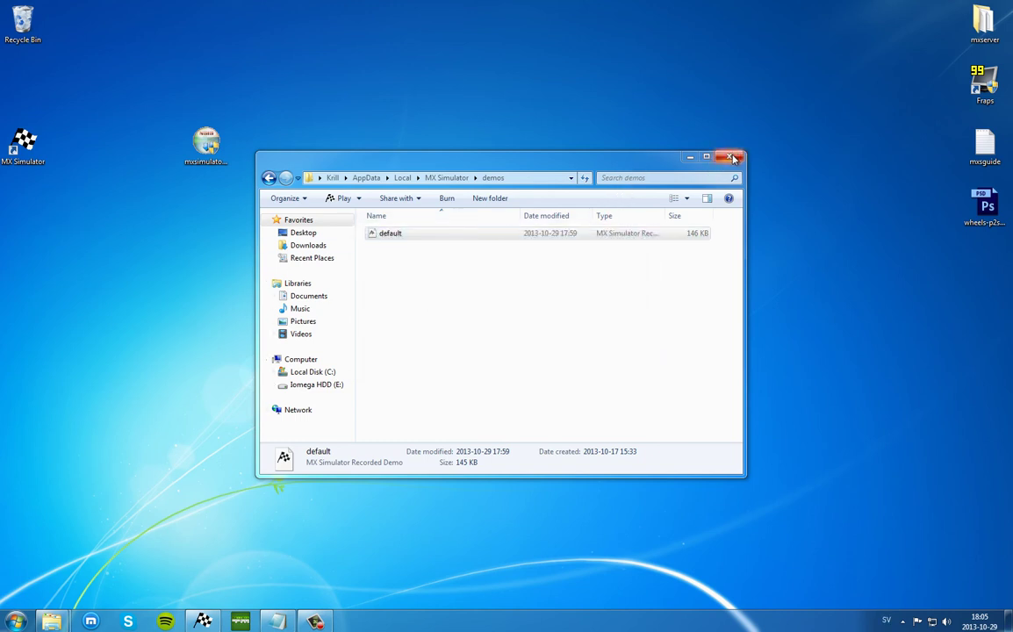
pyautogui.moveTo(606, 161); pyautogui.dragTo(604, 145)
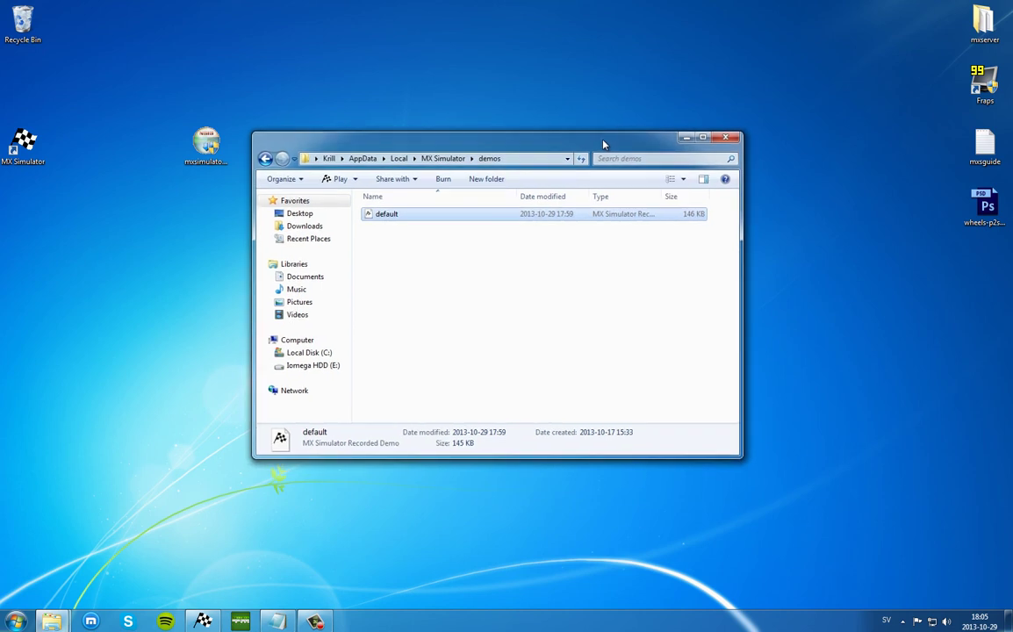